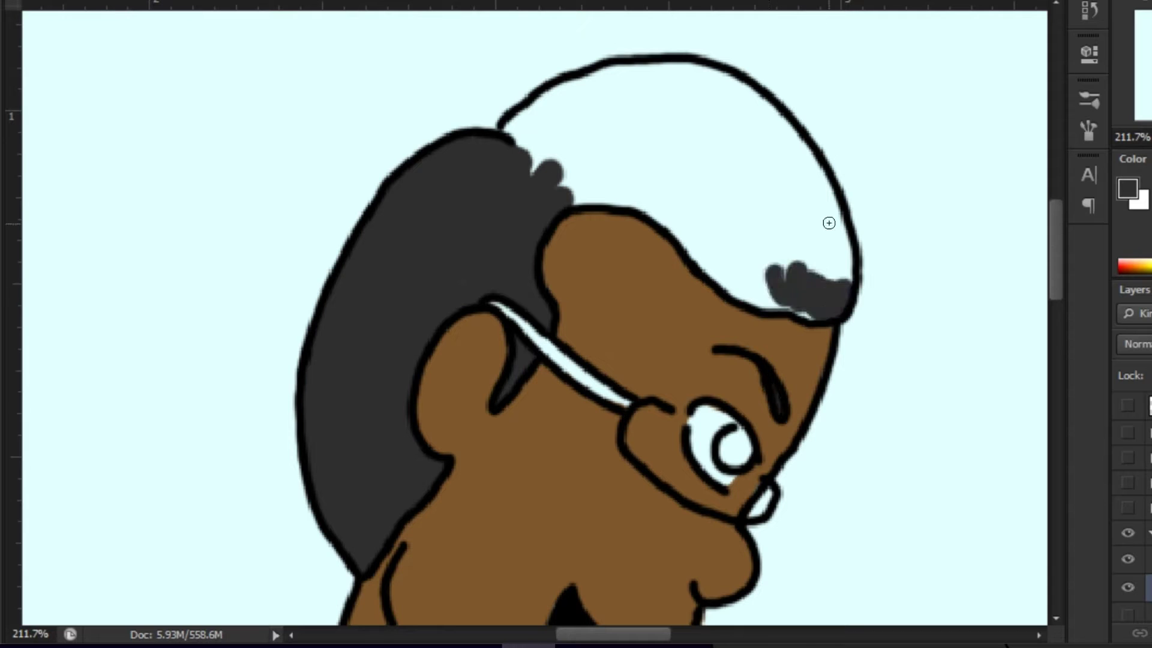
Step: Paint the rest of the man's hair dark gray and the temple arm of his glasses near-black
mouse_move(672, 235)
left_mouse_down()
mouse_move(715, 214)
mouse_move(772, 240)
mouse_move(828, 294)
left_mouse_up()
mouse_move(653, 212)
left_mouse_down()
mouse_move(588, 183)
mouse_move(620, 180)
mouse_move(542, 173)
mouse_move(678, 114)
left_mouse_up()
mouse_move(713, 21)
left_mouse_down()
mouse_move(723, 124)
mouse_move(664, 69)
mouse_move(720, 93)
left_mouse_up()
left_click(1128, 188)
key("Escape")
left_click_drag(492, 303, 559, 359)
scroll(1133, 540, "down", 2)
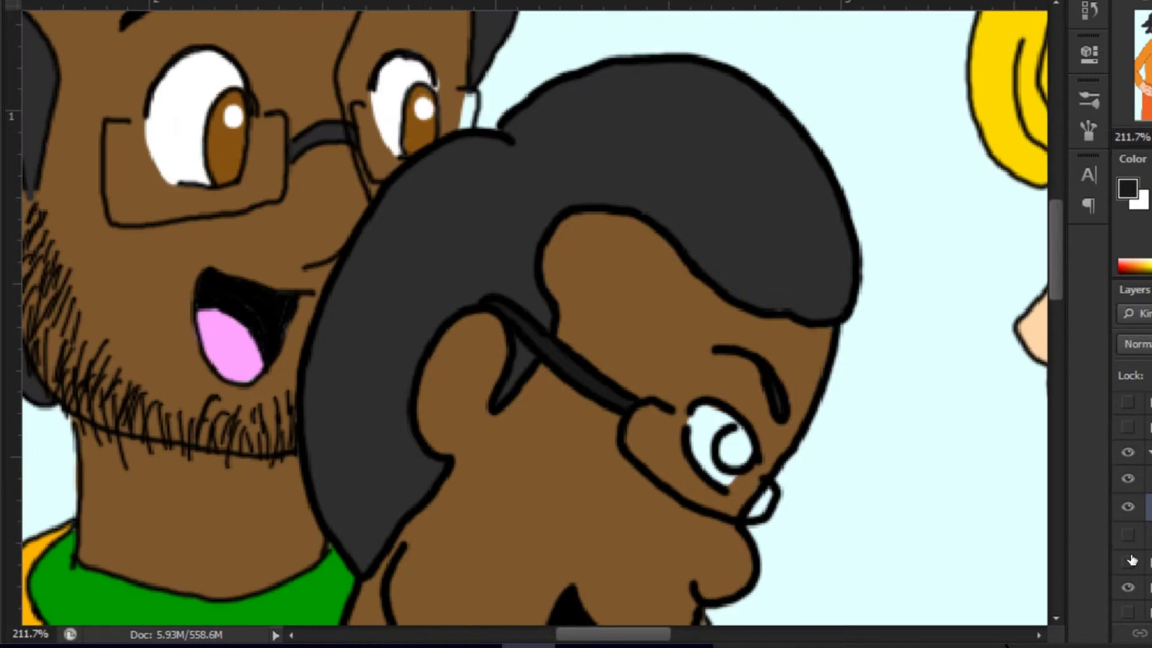
Step: Paint the man's iris brown and his tongue pink
left_click_drag(732, 446, 744, 456)
scroll(732, 447, "down", 5)
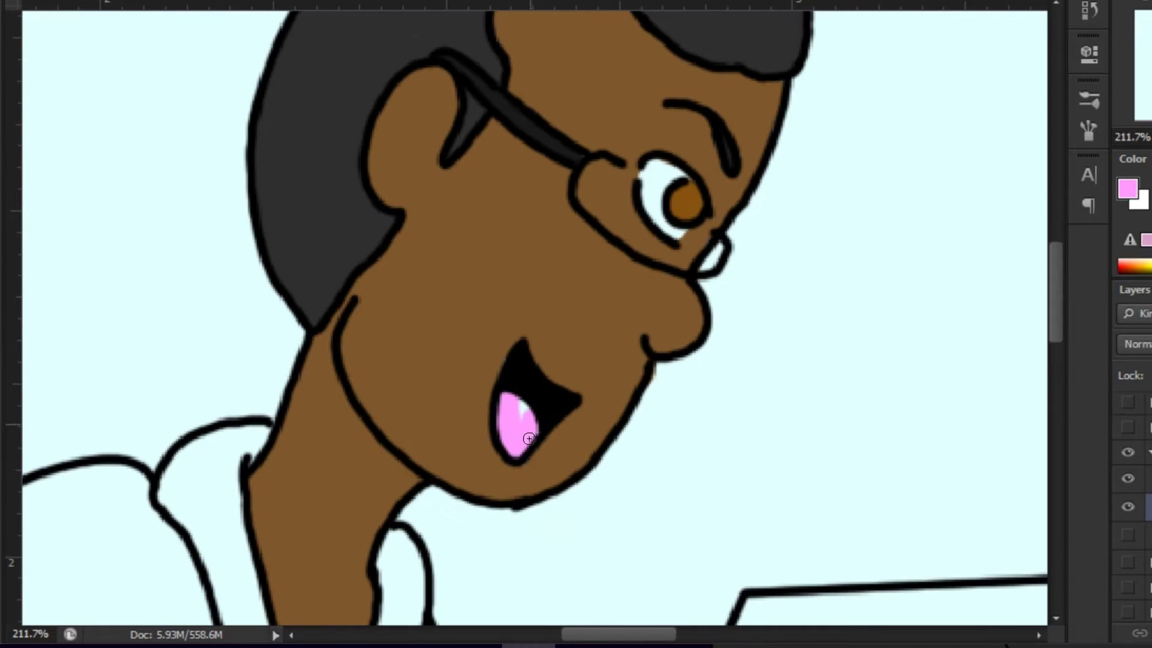
scroll(540, 318, "up", 5)
Step: Color the woman's tank top magenta, brushing in the narrow front part and filling the selected main body
scroll(540, 318, "down", 5)
scroll(540, 318, "down", 3)
left_click_drag(348, 324, 327, 441)
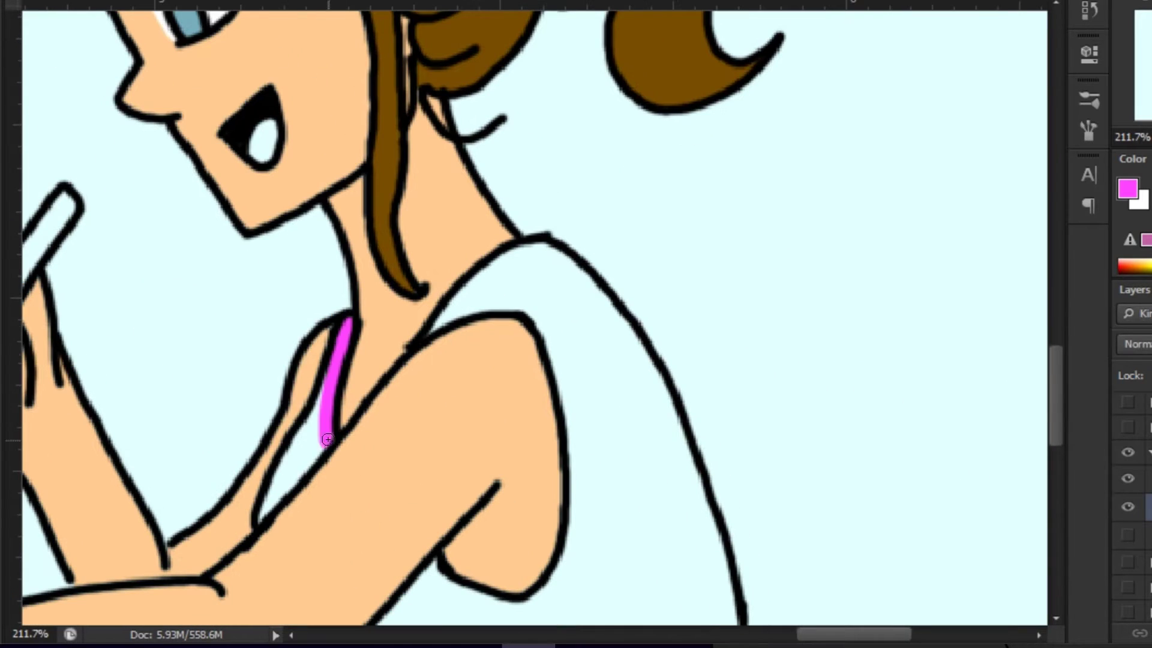
left_click_drag(327, 372, 264, 522)
scroll(522, 121, "down", 5)
key("w")
left_click(617, 330)
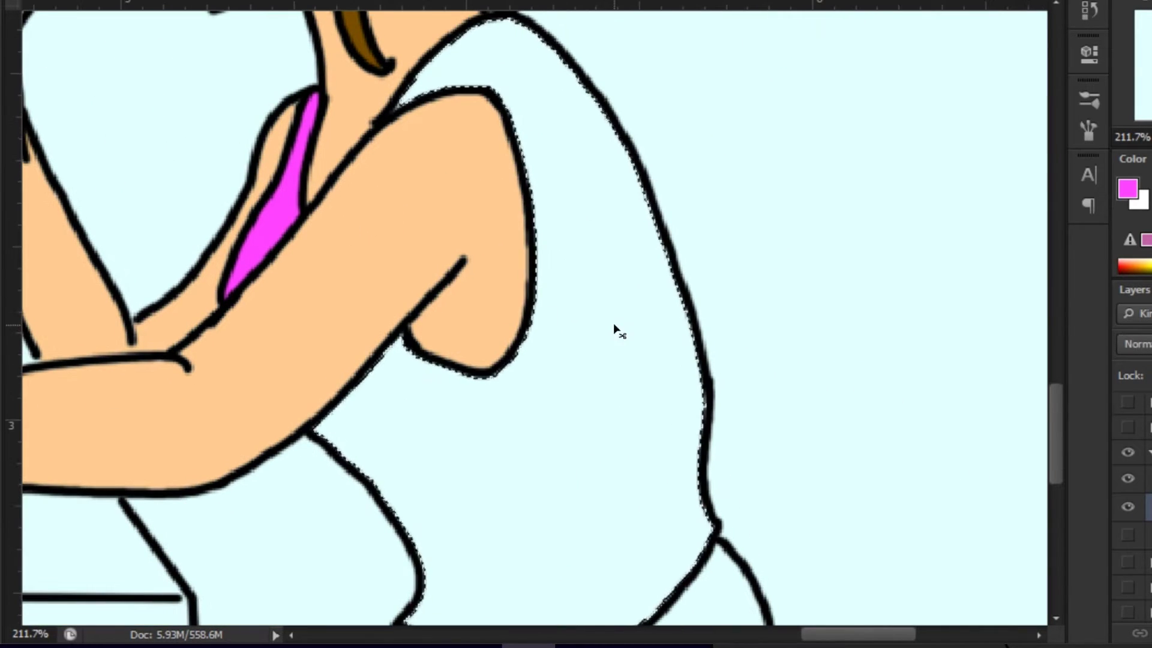
key("alt+BackSpace")
key("ctrl+d")
Step: Select the woman's pants and fill them with light gray, using the earlier scene as color reference
scroll(404, 366, "down", 5)
scroll(606, 205, "up", 10)
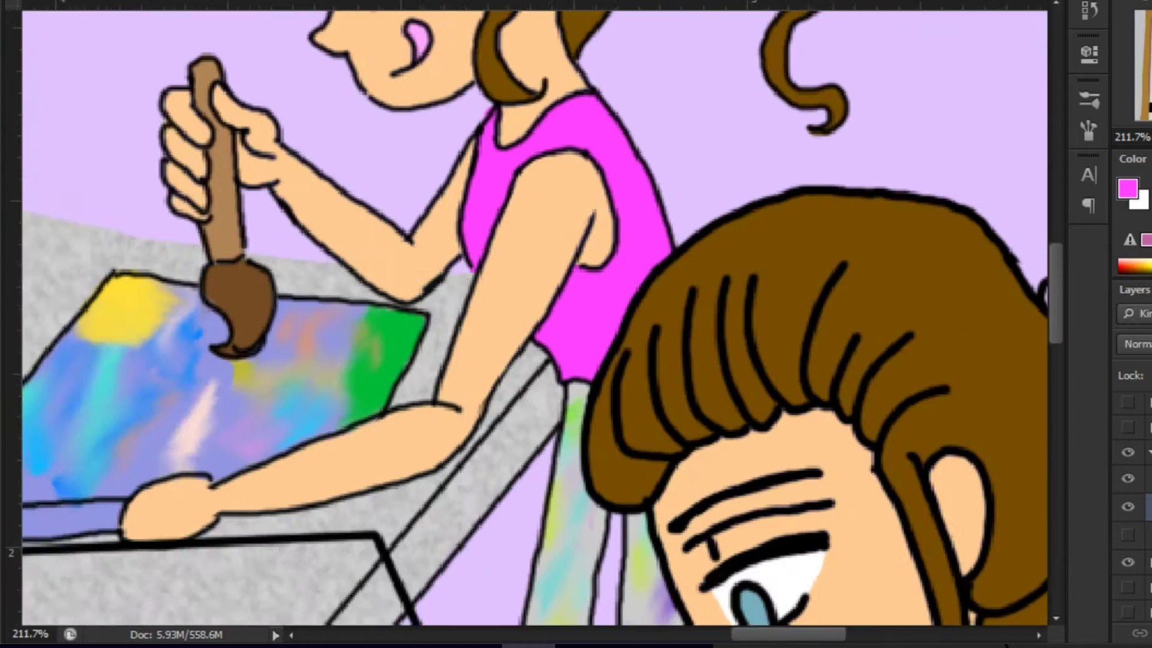
scroll(606, 206, "right", 1)
scroll(640, 424, "down", 10)
scroll(641, 424, "right", 2)
left_click(641, 424)
key("alt+BackSpace")
key("ctrl+d")
Step: Paint the keys in the woman's ponytail yellow and her hair tie blue
scroll(918, 329, "up", 10)
left_click_drag(627, 307, 664, 387)
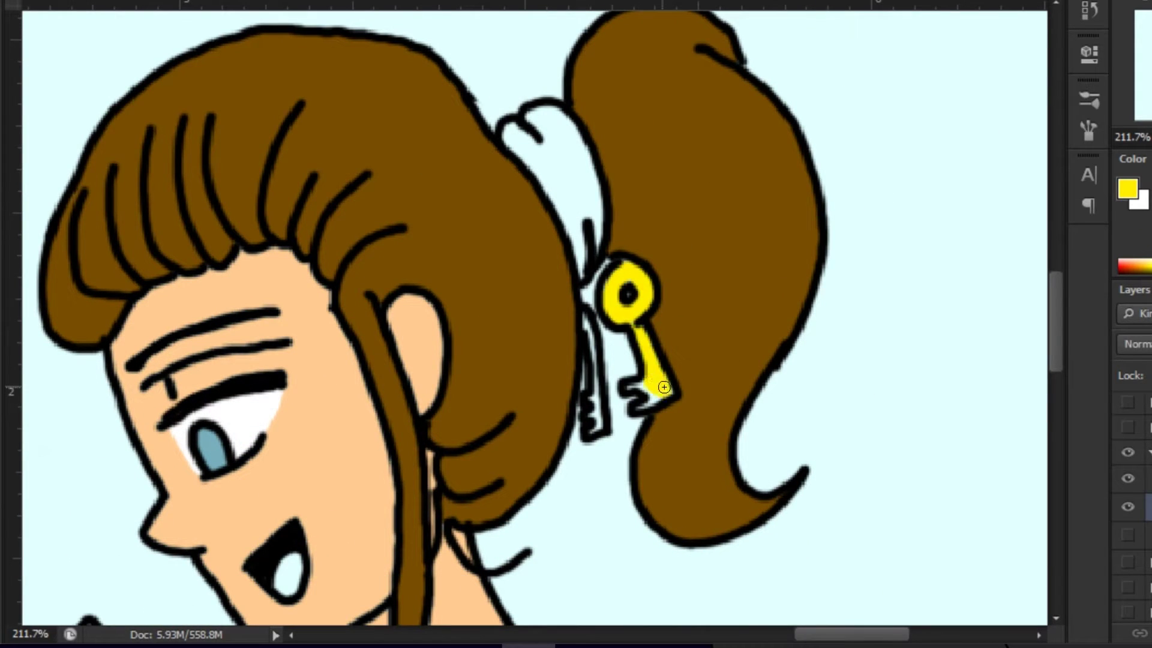
mouse_move(504, 126)
left_mouse_down()
mouse_move(579, 264)
mouse_move(550, 159)
left_mouse_up()
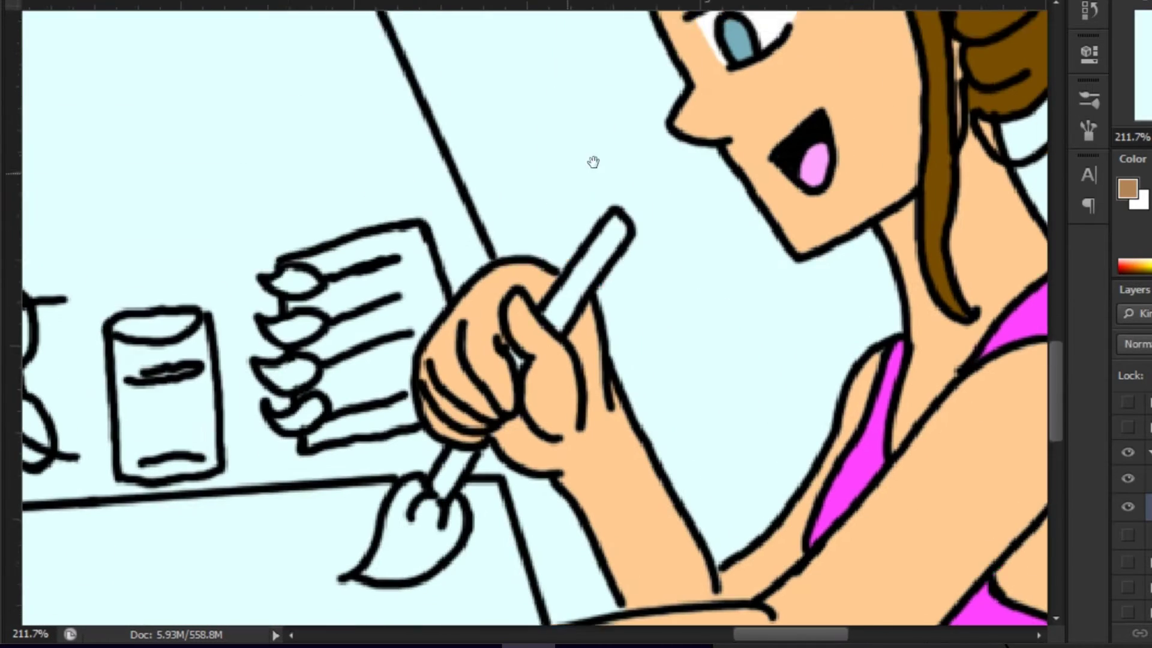
Step: Paint the handle of the woman's paintbrush light brown above and below her hand
left_click_drag(592, 162, 608, 144)
left_click_drag(454, 473, 482, 438)
left_click_drag(565, 289, 630, 204)
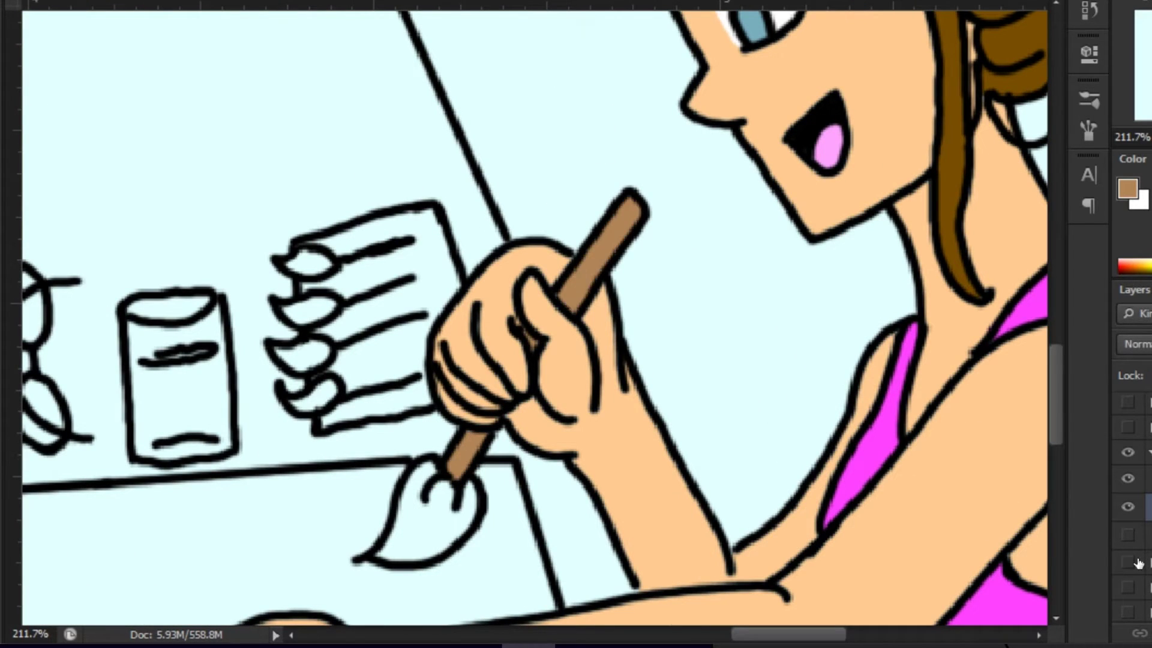
Step: Paint the bristles of the held paintbrush and of the small brushes on the table dark brown
mouse_move(335, 474)
left_mouse_down()
mouse_move(353, 419)
mouse_move(374, 408)
left_mouse_up()
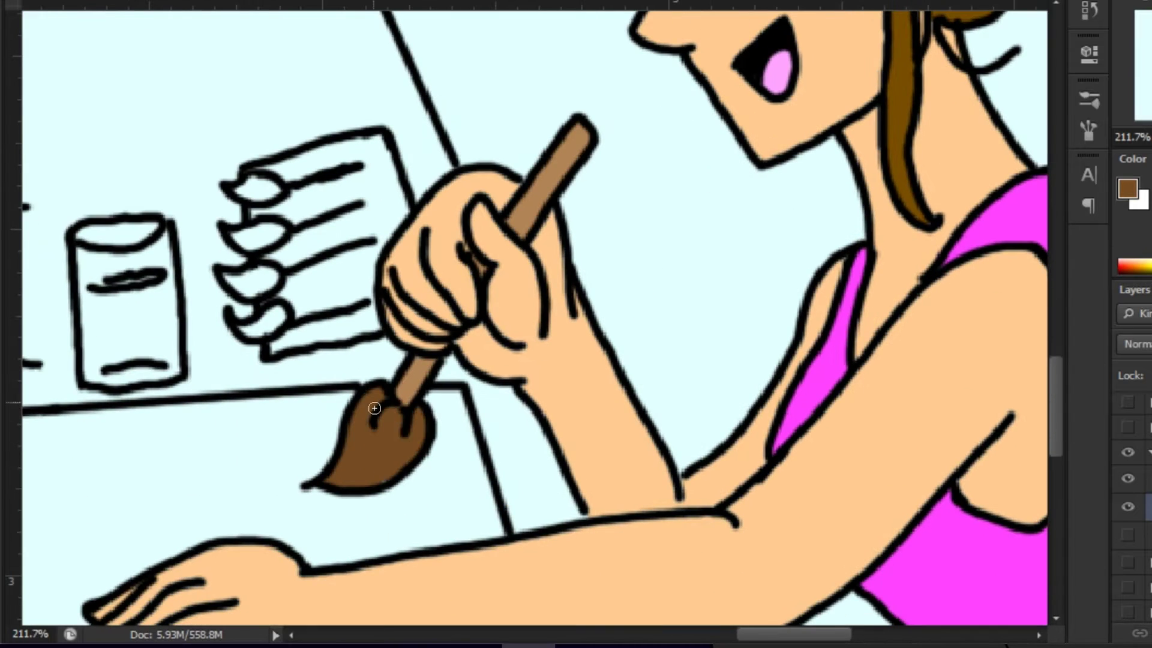
left_click_drag(231, 327, 282, 315)
left_click_drag(225, 277, 240, 284)
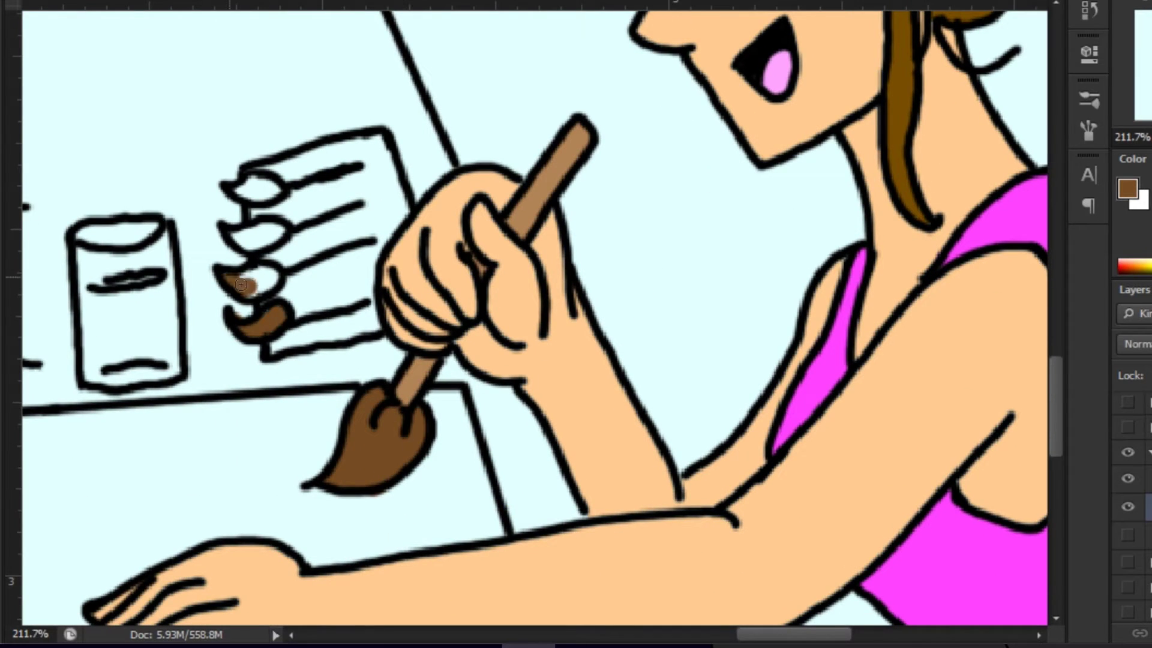
Step: Color the cup beside the small brushes blue, with a lighter blue opening
left_click_drag(104, 339, 360, 342)
mouse_move(336, 252)
left_mouse_down()
mouse_move(360, 342)
mouse_move(414, 234)
mouse_move(360, 258)
left_mouse_up()
mouse_move(344, 324)
left_mouse_down()
mouse_move(420, 360)
mouse_move(408, 341)
left_mouse_up()
Step: Paint the near corner of the canvas on the table teal green and the end under the brush dark green
scroll(580, 169, "down", 5)
left_click_drag(240, 372, 313, 329)
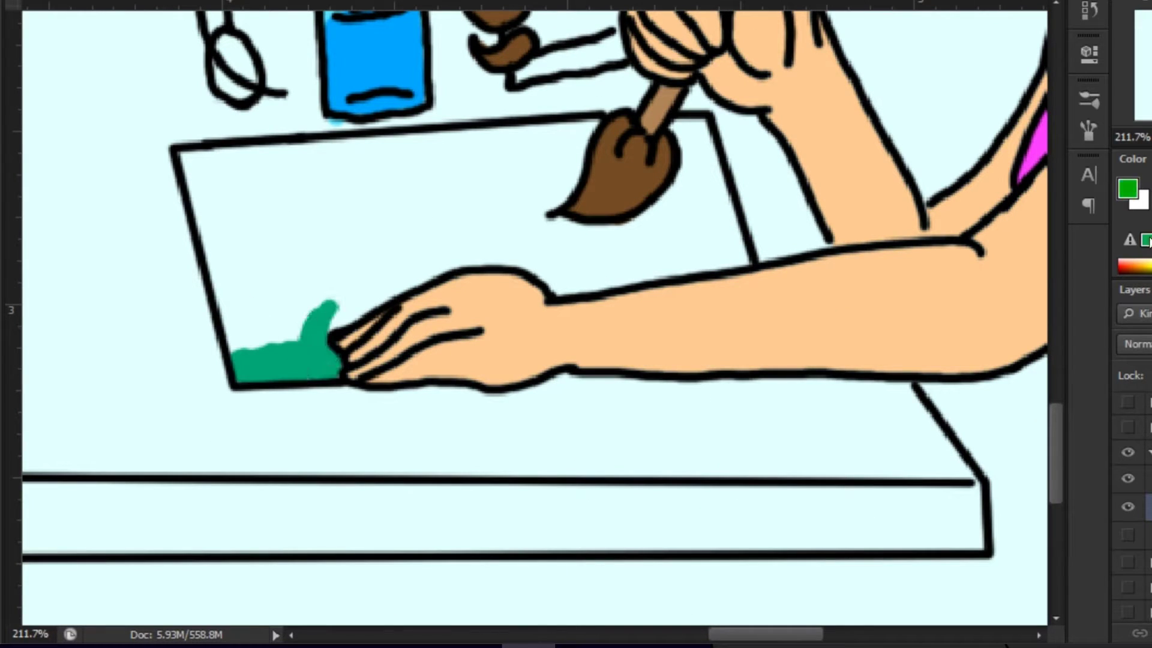
mouse_move(706, 150)
left_mouse_down()
mouse_move(744, 258)
mouse_move(685, 173)
mouse_move(724, 236)
mouse_move(704, 151)
mouse_move(637, 261)
left_mouse_up()
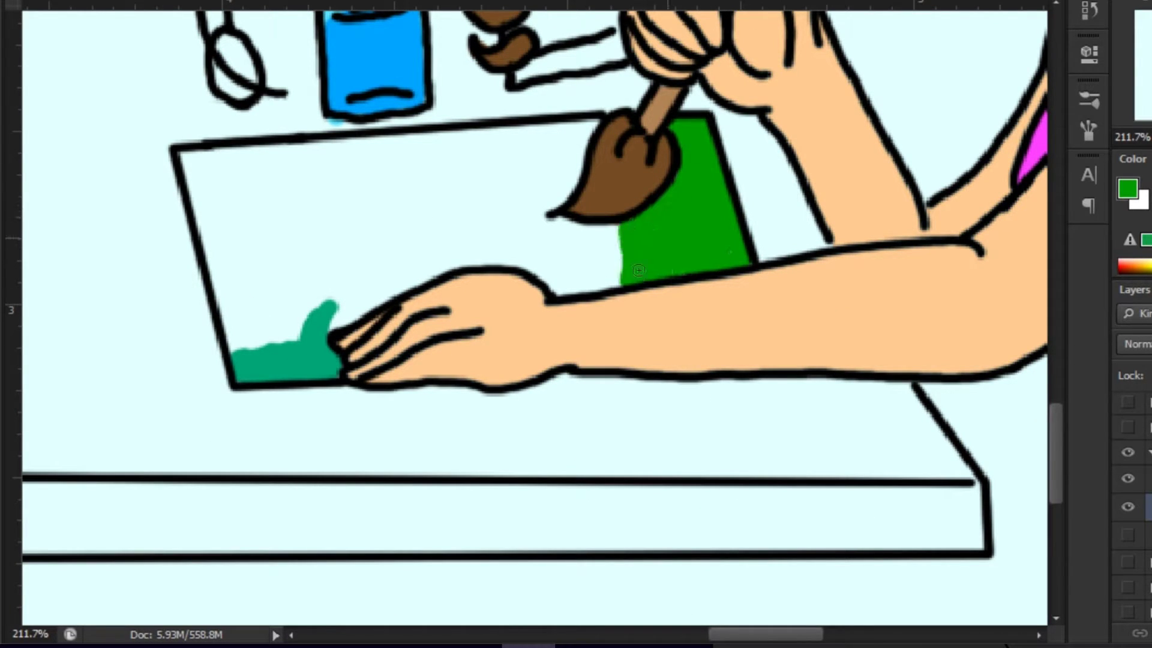
Step: Cover the rest of the canvas with cyan and light green, adding blended orange, yellow, blue and purple patches
left_click_drag(207, 176, 237, 204)
left_click_drag(256, 150, 216, 237)
left_click_drag(213, 162, 216, 180)
left_click_drag(303, 204, 300, 287)
left_click_drag(331, 171, 393, 198)
mouse_move(519, 166)
left_mouse_down()
mouse_move(566, 150)
mouse_move(541, 215)
left_mouse_up()
mouse_move(598, 270)
left_mouse_down()
mouse_move(549, 282)
mouse_move(506, 162)
mouse_move(440, 258)
left_mouse_up()
mouse_move(463, 140)
left_mouse_down()
mouse_move(475, 234)
mouse_move(260, 306)
mouse_move(375, 275)
mouse_move(378, 211)
mouse_move(270, 262)
mouse_move(355, 150)
mouse_move(439, 228)
mouse_move(414, 240)
mouse_move(519, 172)
mouse_move(376, 193)
mouse_move(213, 189)
mouse_move(276, 186)
left_mouse_up()
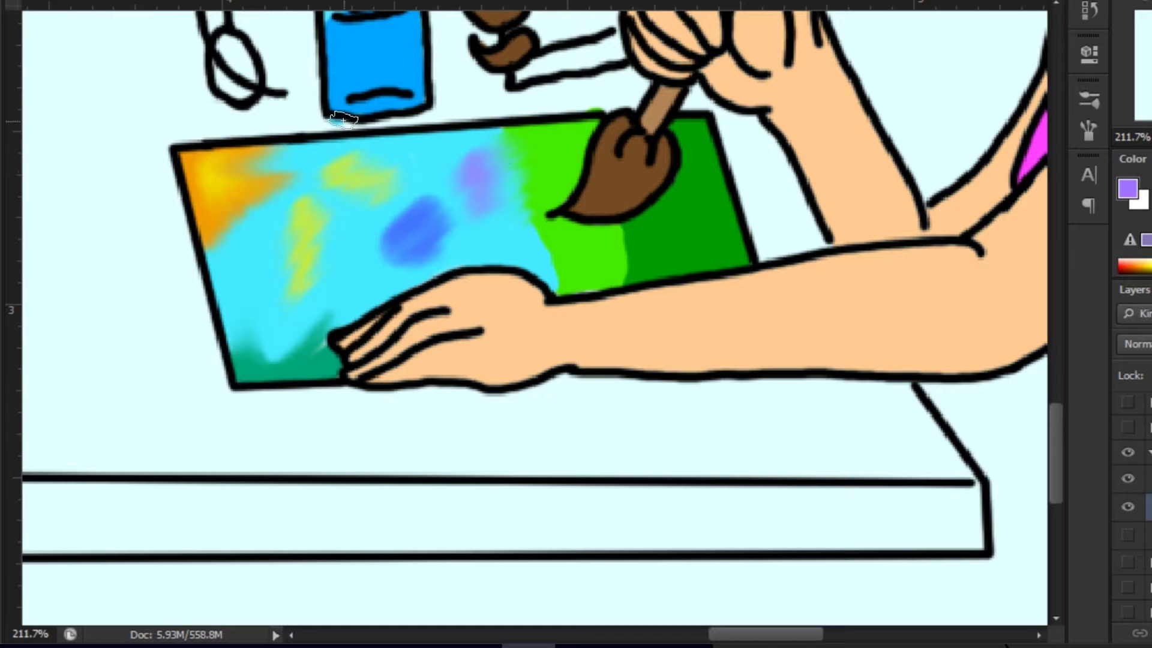
Step: Dab purple, brown, green, teal and blue paint splotches over the woman's gray pants
scroll(540, 300, "right", 5)
mouse_move(543, 495)
left_mouse_down()
mouse_move(564, 513)
mouse_move(674, 510)
left_mouse_up()
left_click_drag(771, 441, 789, 477)
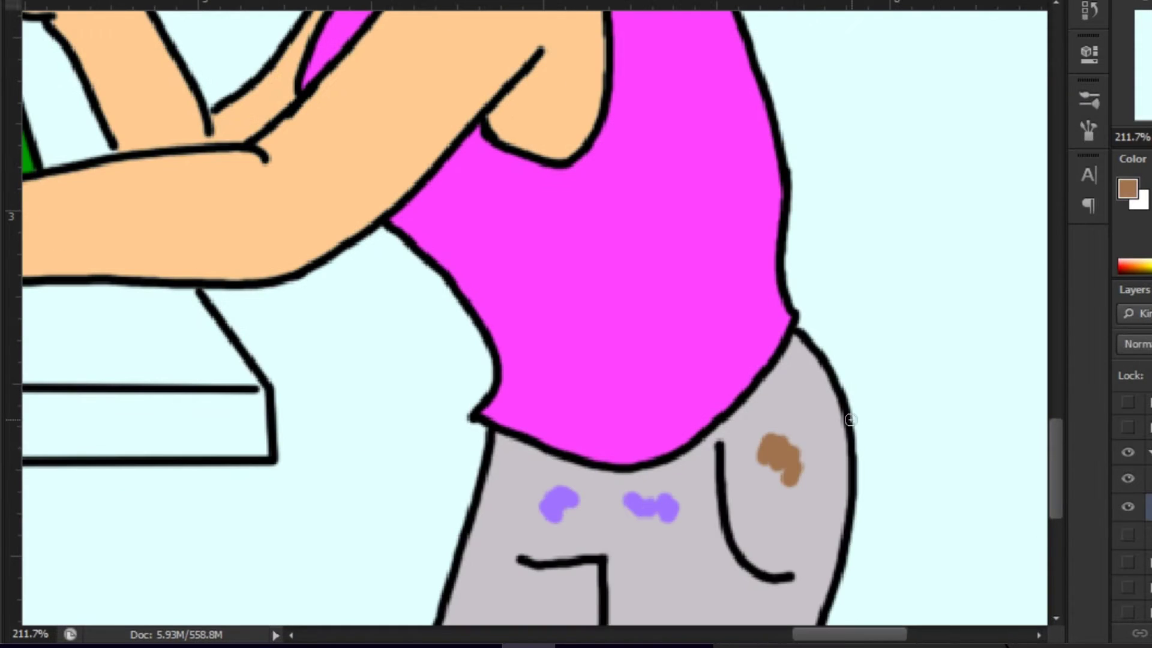
left_click_drag(645, 555, 651, 590)
left_click_drag(717, 579, 744, 609)
left_click_drag(471, 567, 494, 600)
left_click_drag(510, 453, 519, 473)
left_click_drag(789, 395, 800, 384)
left_click_drag(783, 516, 807, 527)
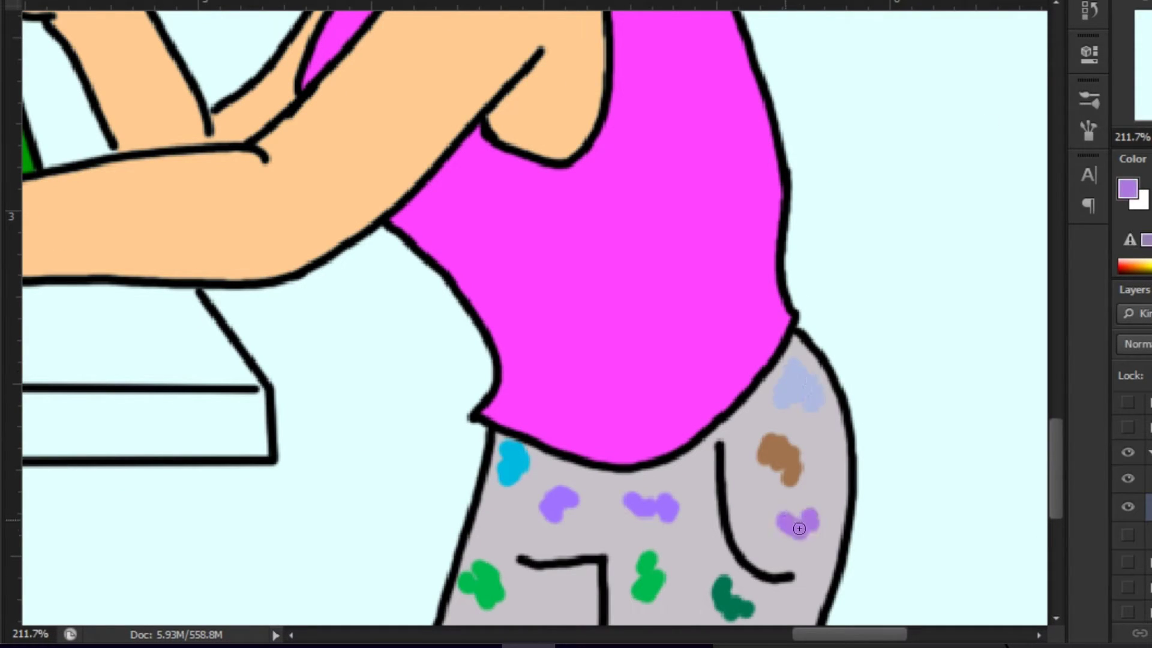
left_click_drag(681, 600, 684, 618)
left_click_drag(549, 597, 544, 607)
left_click_drag(834, 441, 837, 477)
left_click_drag(594, 519, 611, 537)
Step: Soften the paint splotches on the woman's pants so they blend into the gray fabric
key("r")
mouse_move(498, 444)
left_mouse_down()
mouse_move(532, 530)
mouse_move(749, 600)
mouse_move(819, 475)
left_mouse_up()
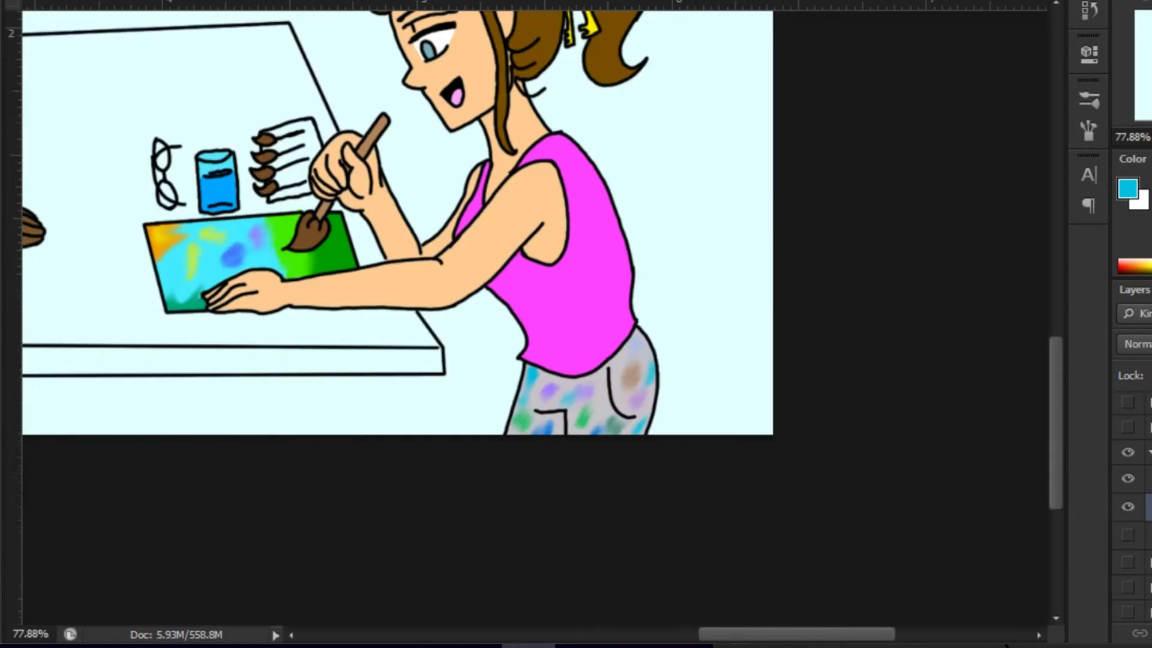
scroll(720, 273, "down", 5)
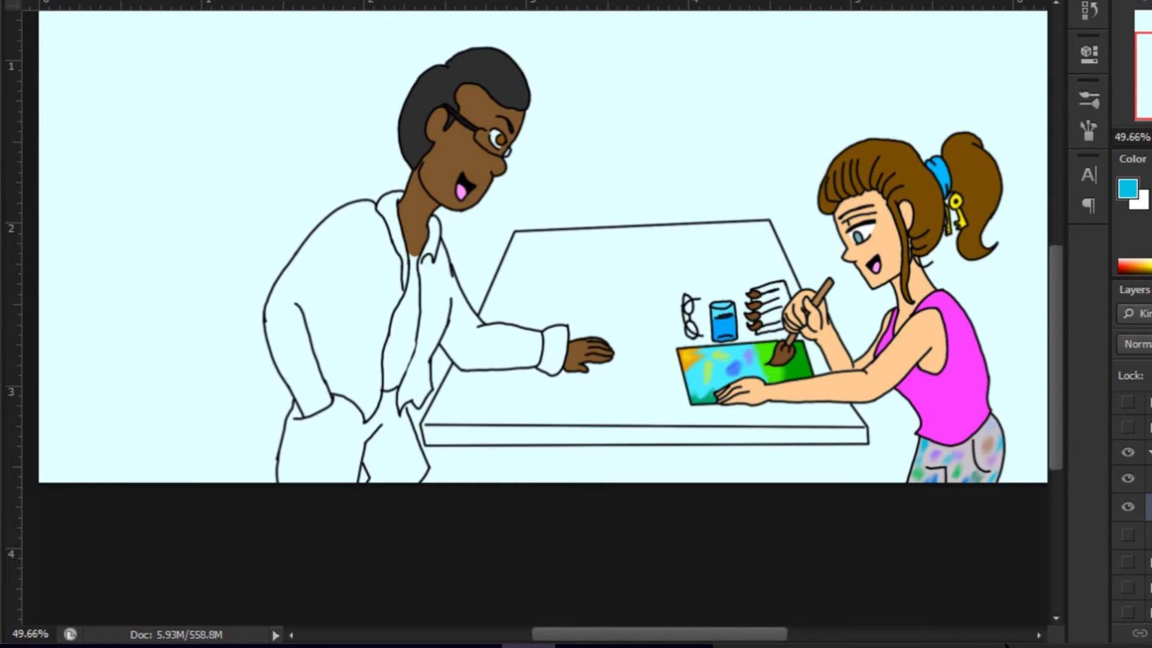
Step: Color the pack behind the small brushes light brown and fill the man's selected jacket with medium gray
scroll(886, 267, "up", 5)
mouse_move(412, 349)
left_mouse_down()
mouse_move(495, 339)
mouse_move(420, 498)
mouse_move(432, 408)
mouse_move(407, 414)
left_mouse_up()
scroll(540, 312, "down", 5)
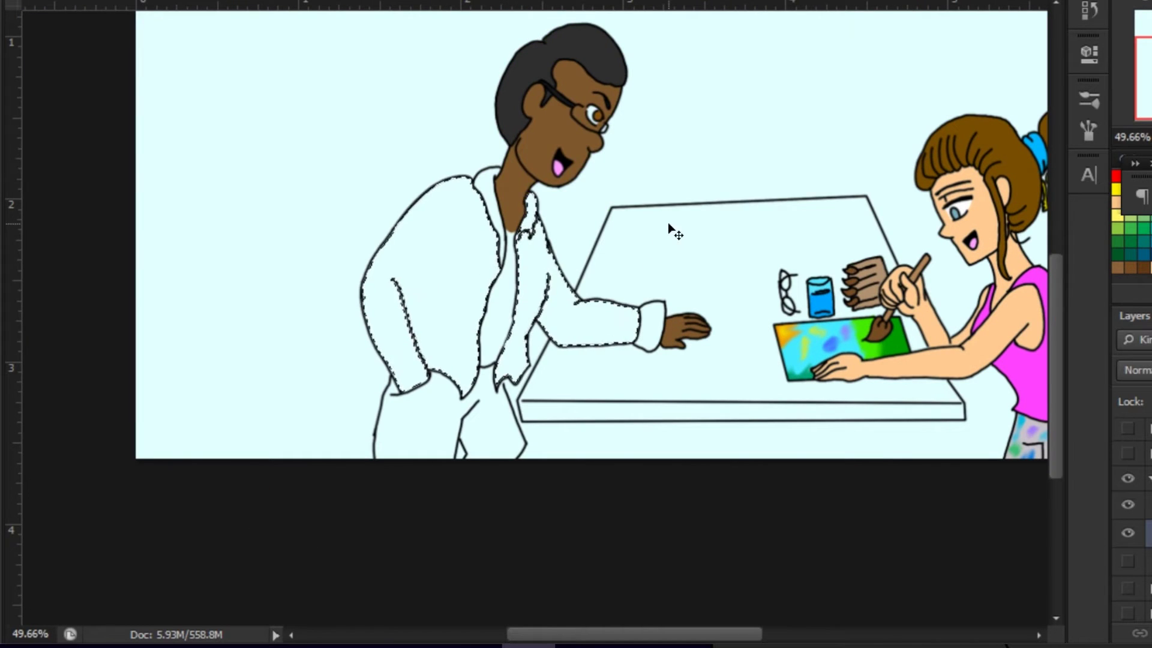
key("g")
left_click(471, 282)
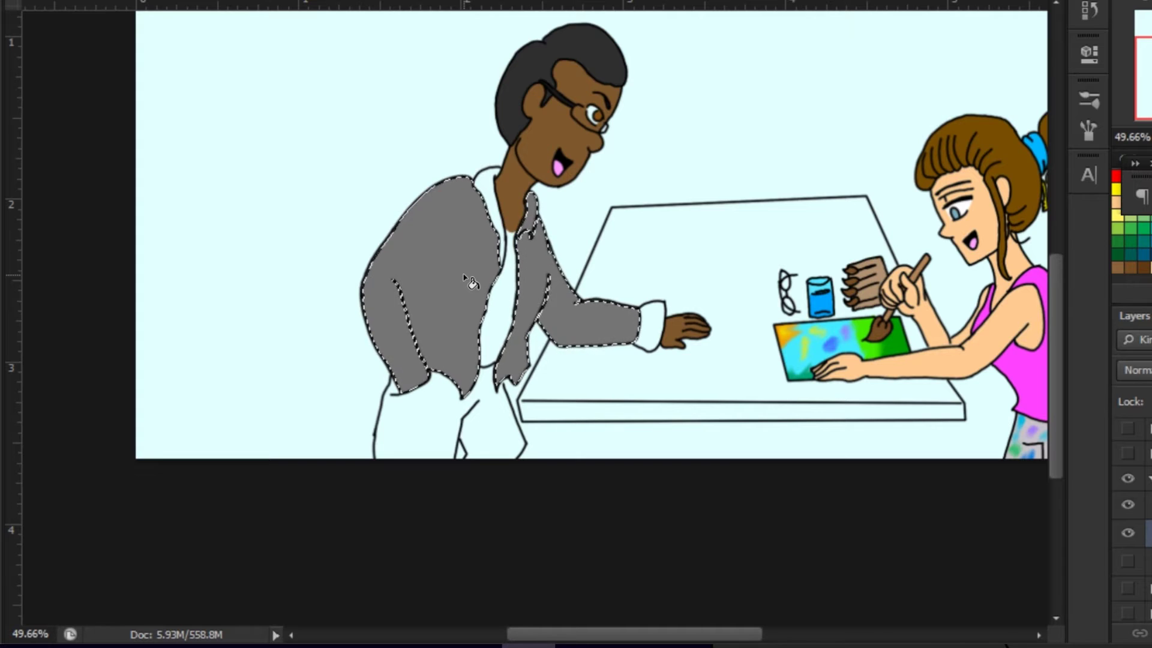
key("ctrl+d")
Step: Paint the man's sleeve cuff the same gray as his jacket, rotating the canvas as needed
scroll(604, 250, "up", 5)
left_click_drag(604, 249, 552, 317)
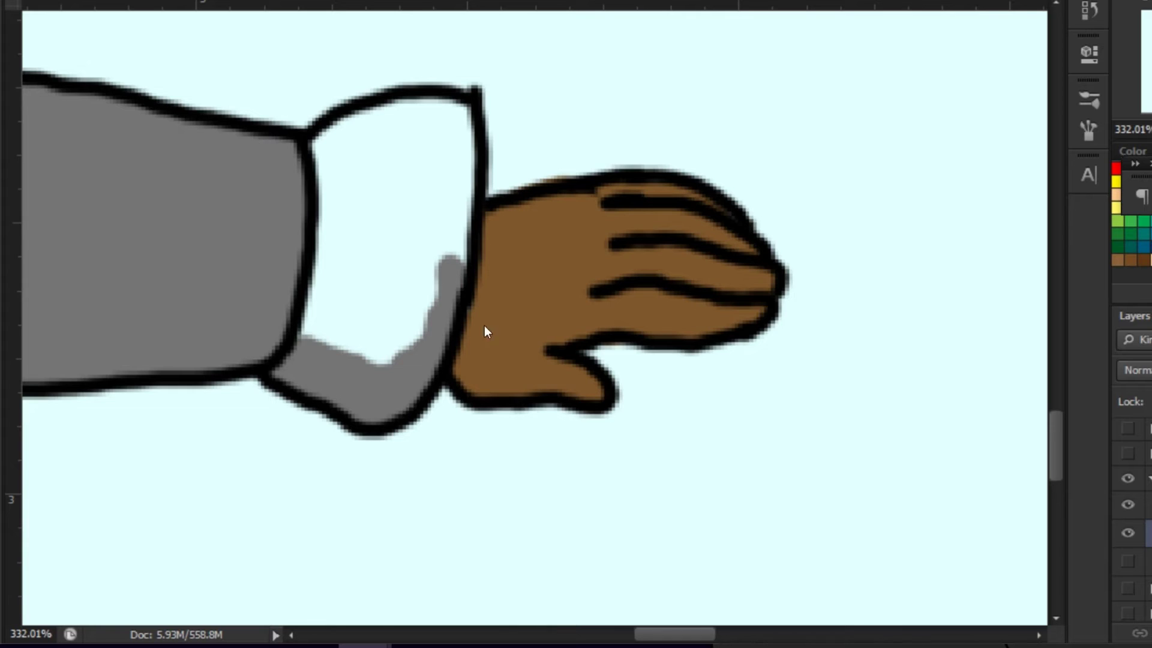
key("r")
left_click_drag(379, 399, 334, 290)
key("b")
mouse_move(336, 336)
left_mouse_down()
mouse_move(316, 363)
mouse_move(479, 180)
mouse_move(453, 236)
mouse_move(553, 362)
mouse_move(750, 180)
left_mouse_up()
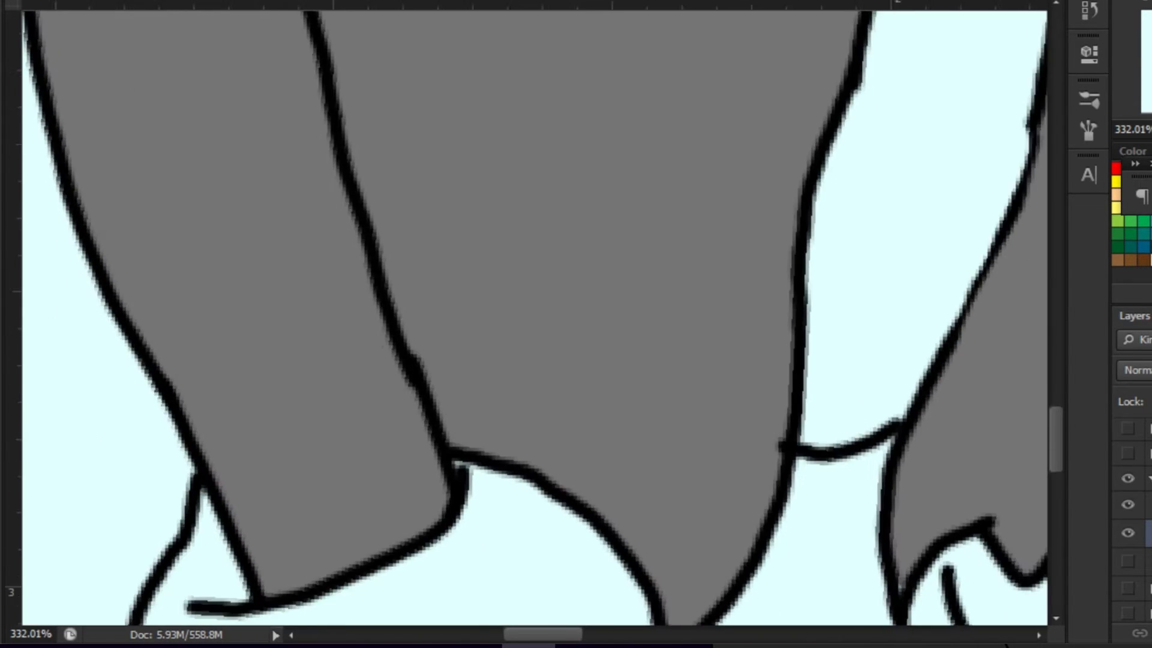
Step: Straighten the canvas view and paint both sides of the man's jacket collar orange
scroll(534, 324, "down", 5)
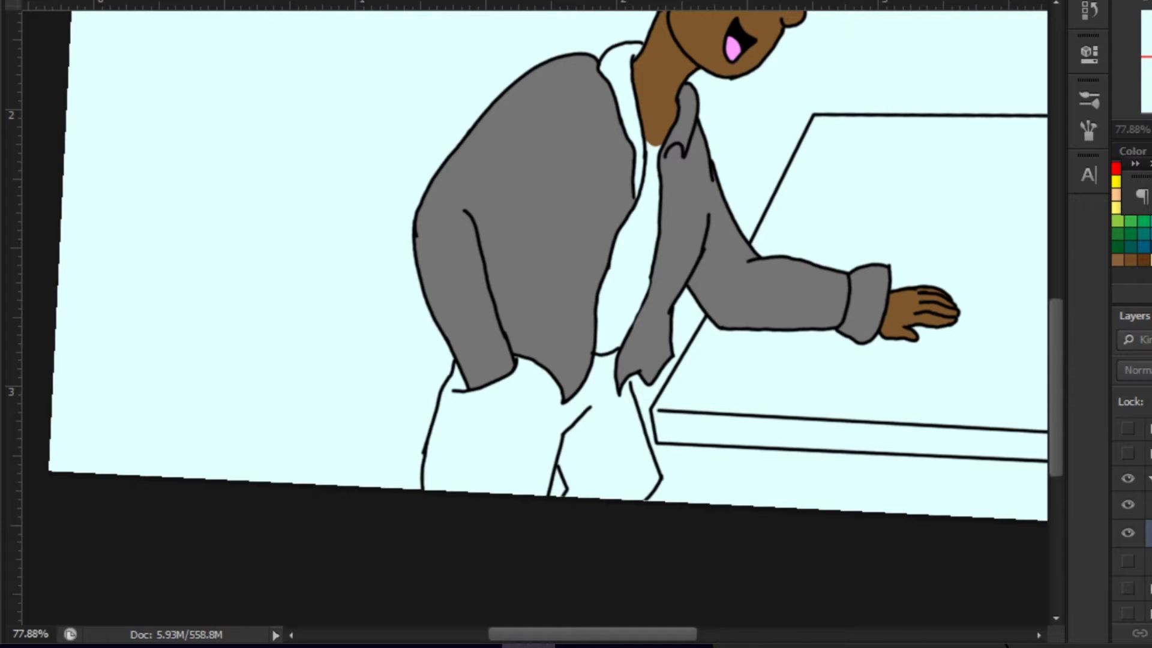
scroll(473, 163, "down", 5)
scroll(473, 180, "up", 1)
key("r")
left_click_drag(456, 180, 473, 213)
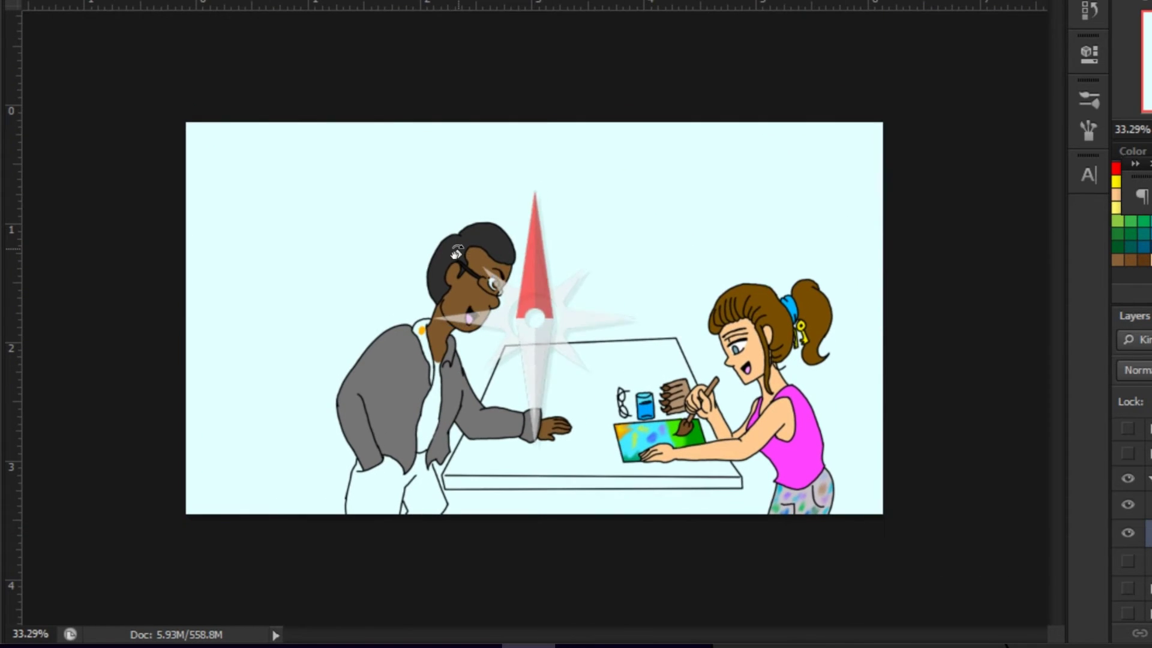
scroll(429, 340, "up", 10)
left_click_drag(530, 488, 543, 312)
mouse_move(708, 270)
left_mouse_down()
mouse_move(768, 198)
mouse_move(687, 411)
mouse_move(764, 118)
mouse_move(735, 270)
left_mouse_up()
mouse_move(432, 414)
left_mouse_down()
mouse_move(455, 497)
mouse_move(336, 282)
left_mouse_up()
scroll(350, 321, "up", 2)
mouse_move(350, 321)
left_mouse_down()
mouse_move(272, 213)
mouse_move(252, 120)
left_mouse_up()
mouse_move(338, 166)
left_mouse_down()
mouse_move(356, 376)
mouse_move(374, 414)
left_mouse_up()
mouse_move(480, 282)
left_mouse_down()
mouse_move(290, 342)
mouse_move(390, 324)
left_mouse_up()
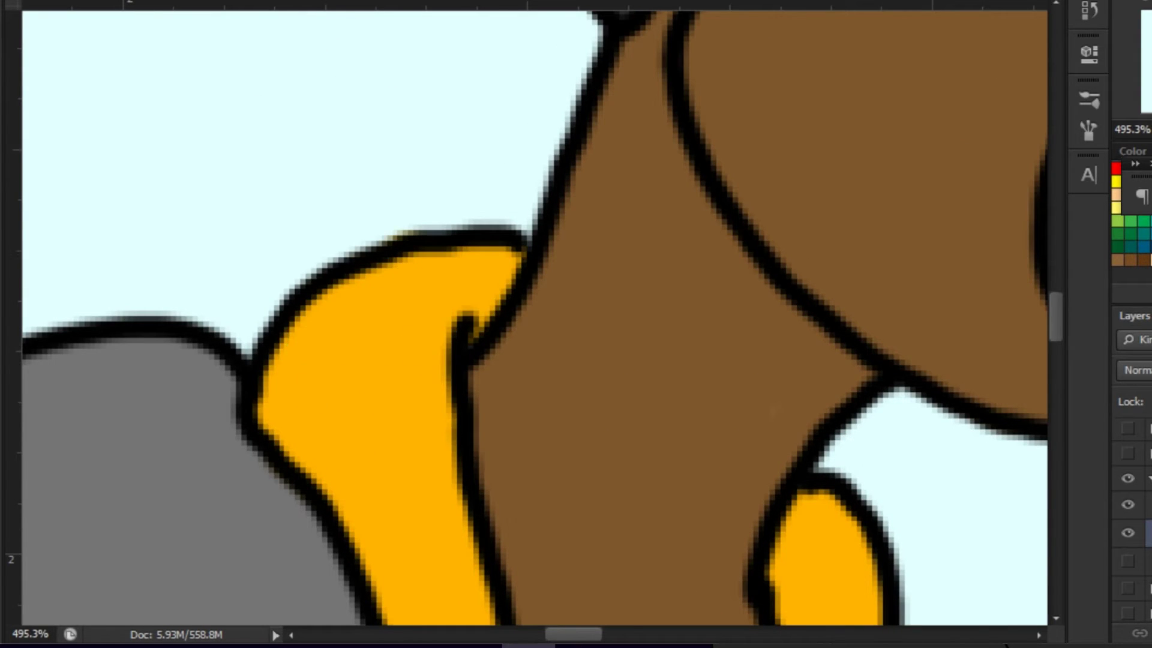
key("ctrl+0")
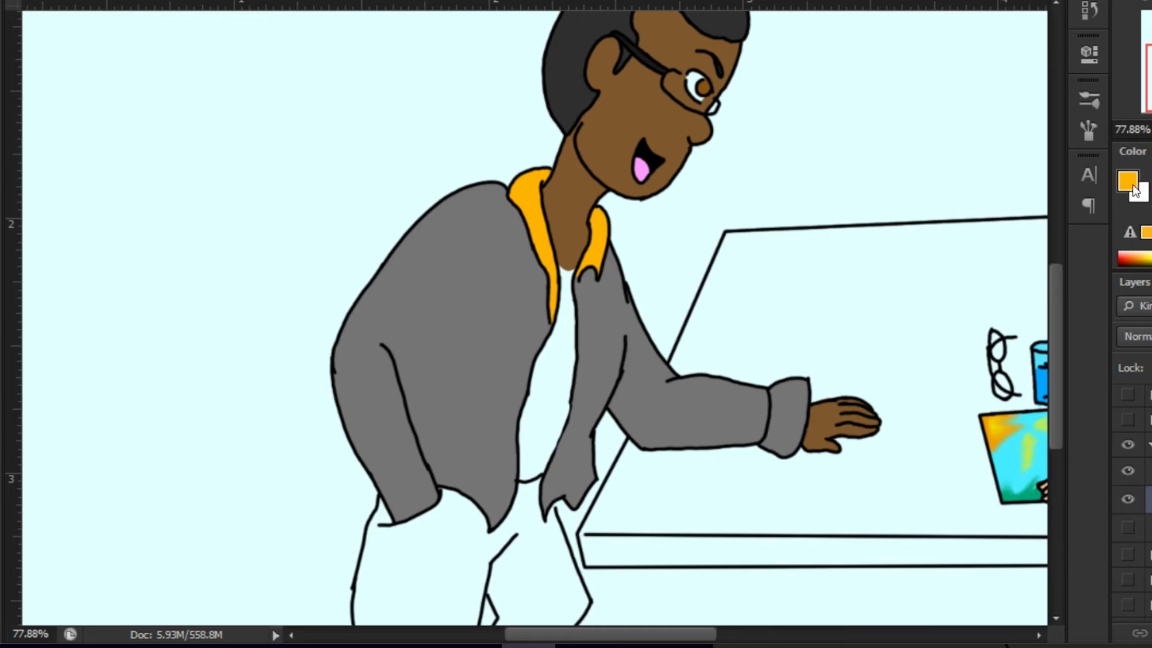
Step: Color the man's pants dark gray, brushing the tight edges and filling the selection expanded by 1 pixel
left_click(1128, 176)
key("Return")
scroll(691, 42, "up", 5)
left_click_drag(712, 155, 748, 258)
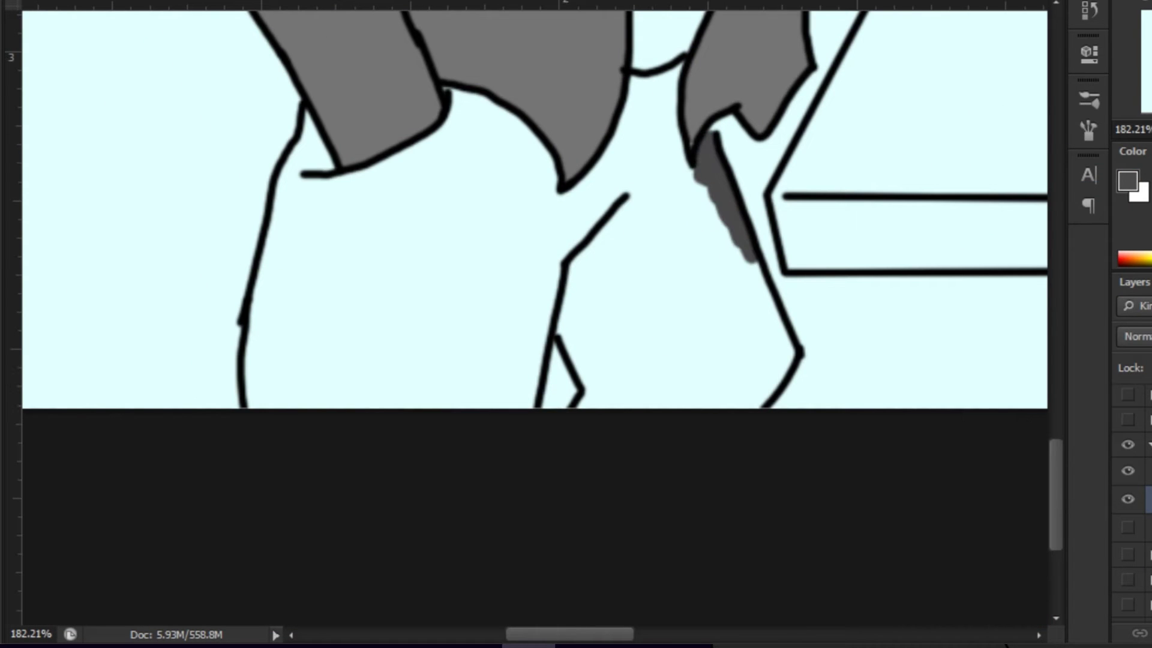
left_click(681, 316)
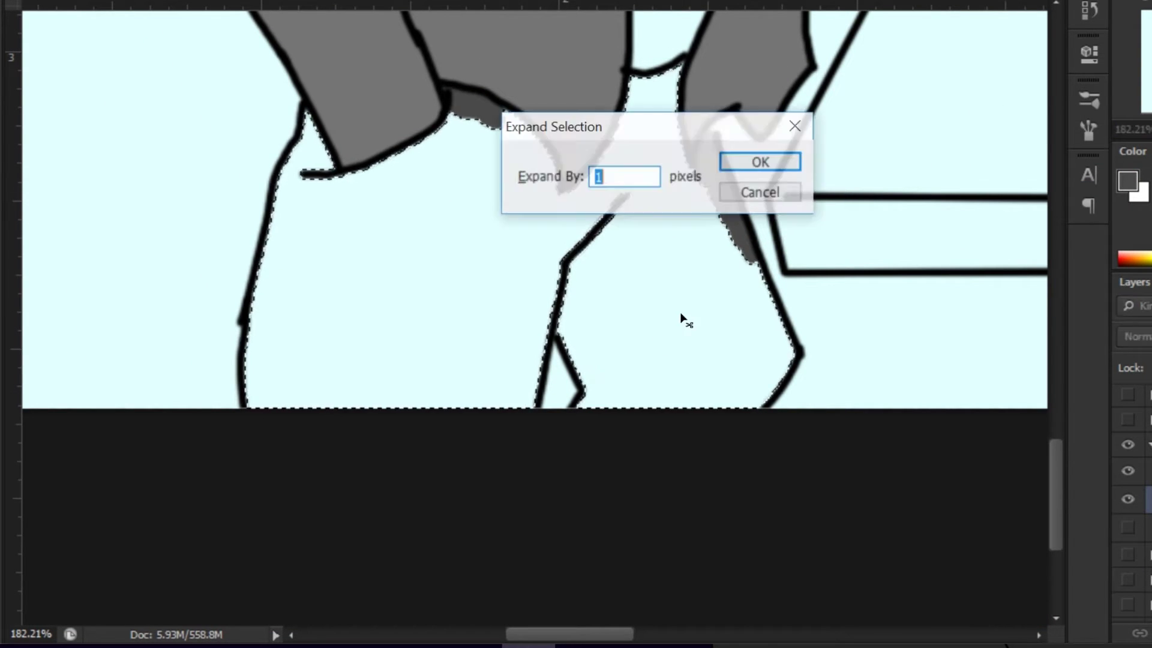
key("alt+BackSpace")
Step: Fill the man's shirt with the green sampled from the earlier scene and paint an orange stripe on his cuff
left_click(1128, 579)
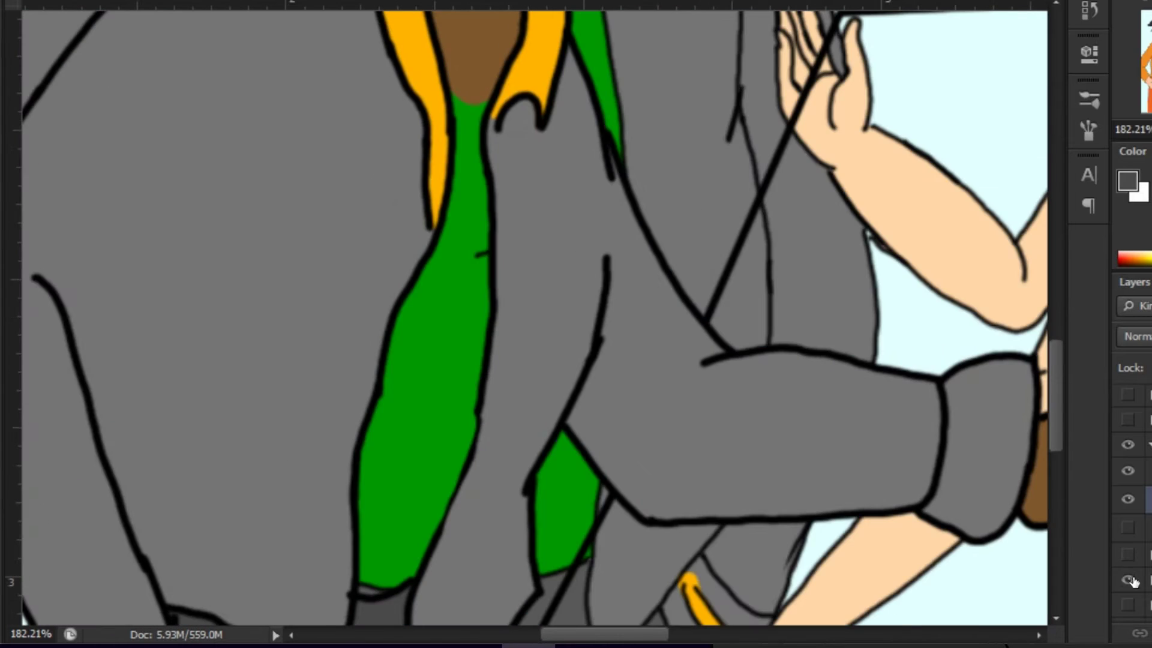
left_click(465, 328)
left_click(1127, 579)
key("w")
left_click(468, 249)
key("alt+BackSpace")
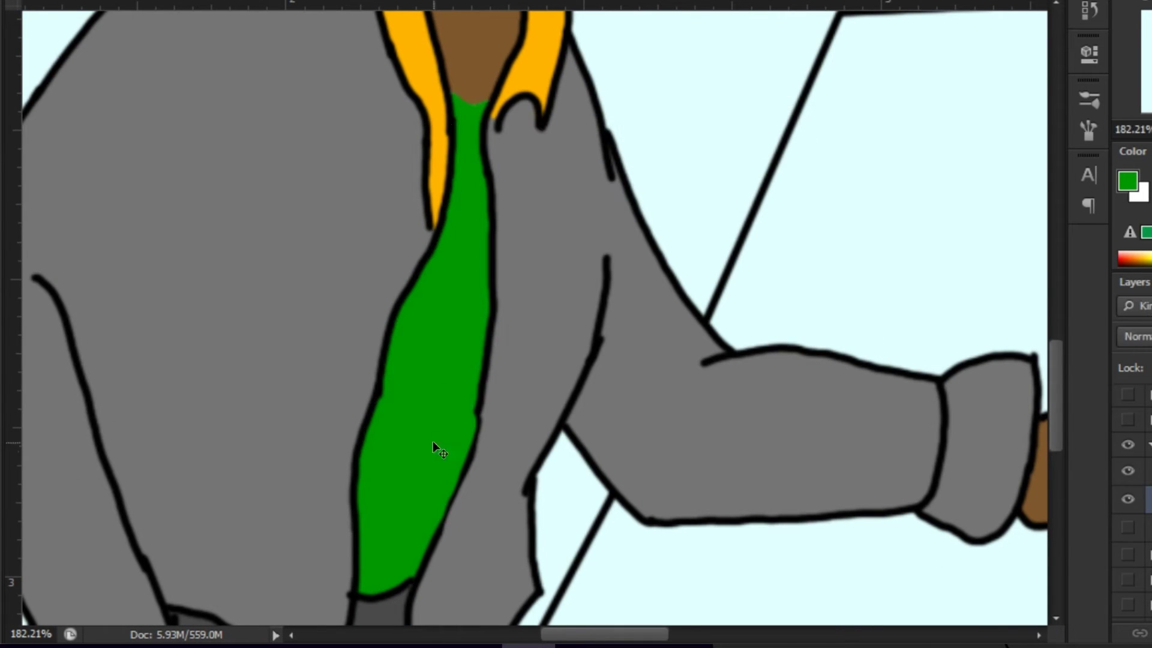
key("b")
left_click_drag(995, 367, 955, 513)
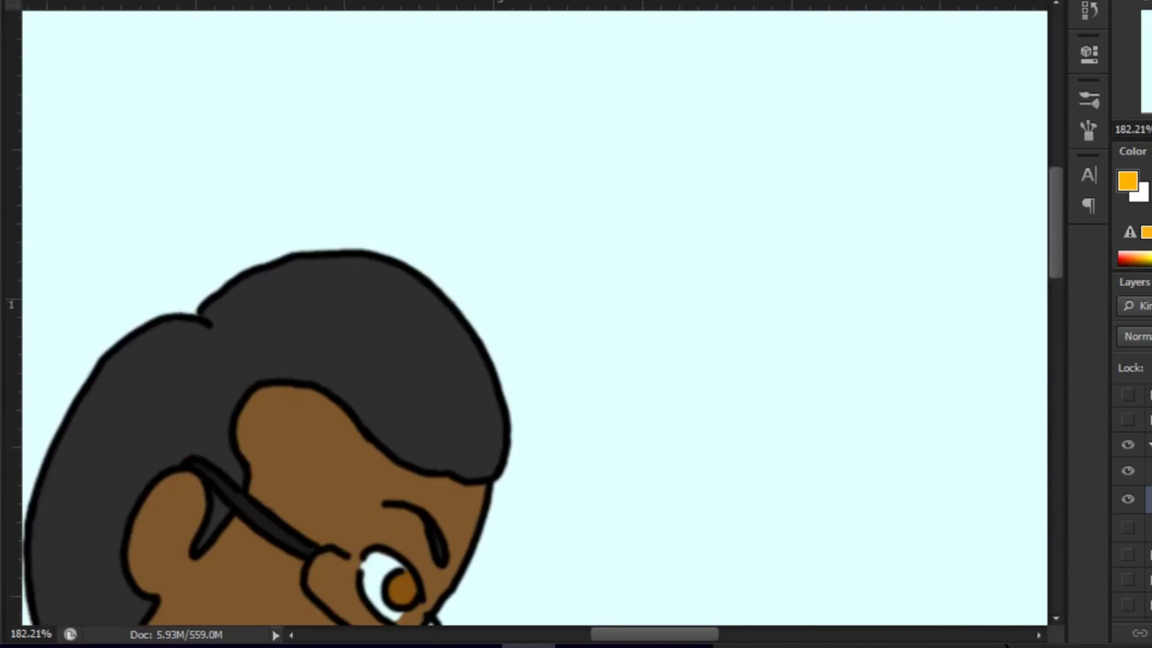
Step: Show the earlier scene's background layers and bring its gray table texture into this scene
left_click(1128, 554)
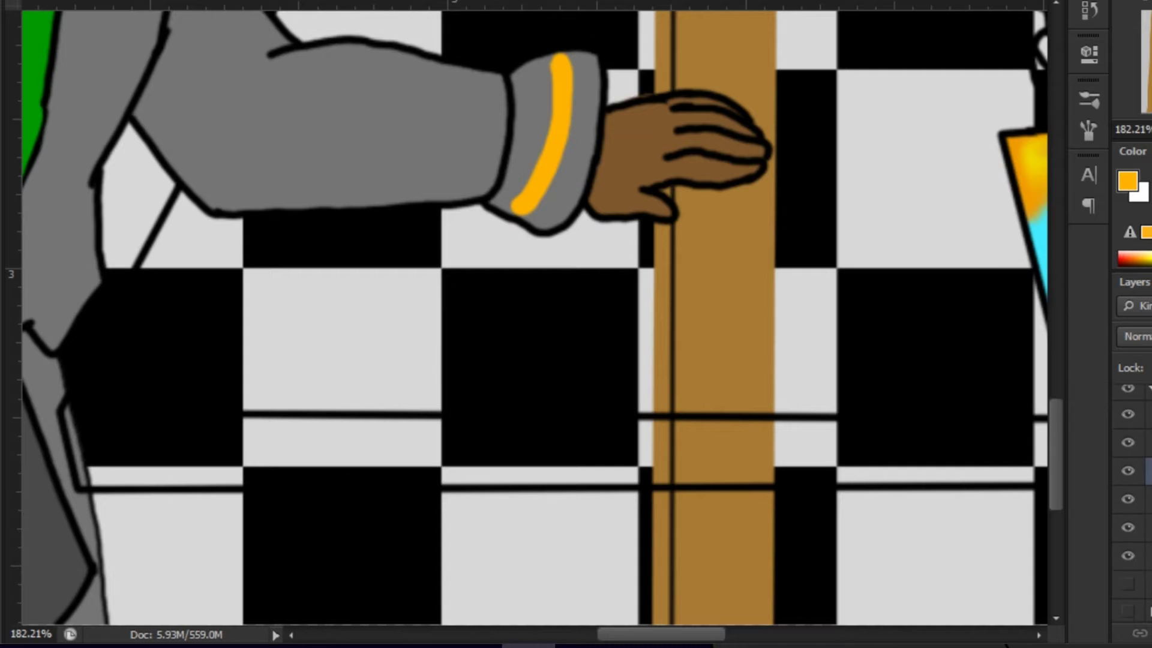
left_click_drag(1128, 442, 1128, 527)
scroll(279, 168, "up", 5)
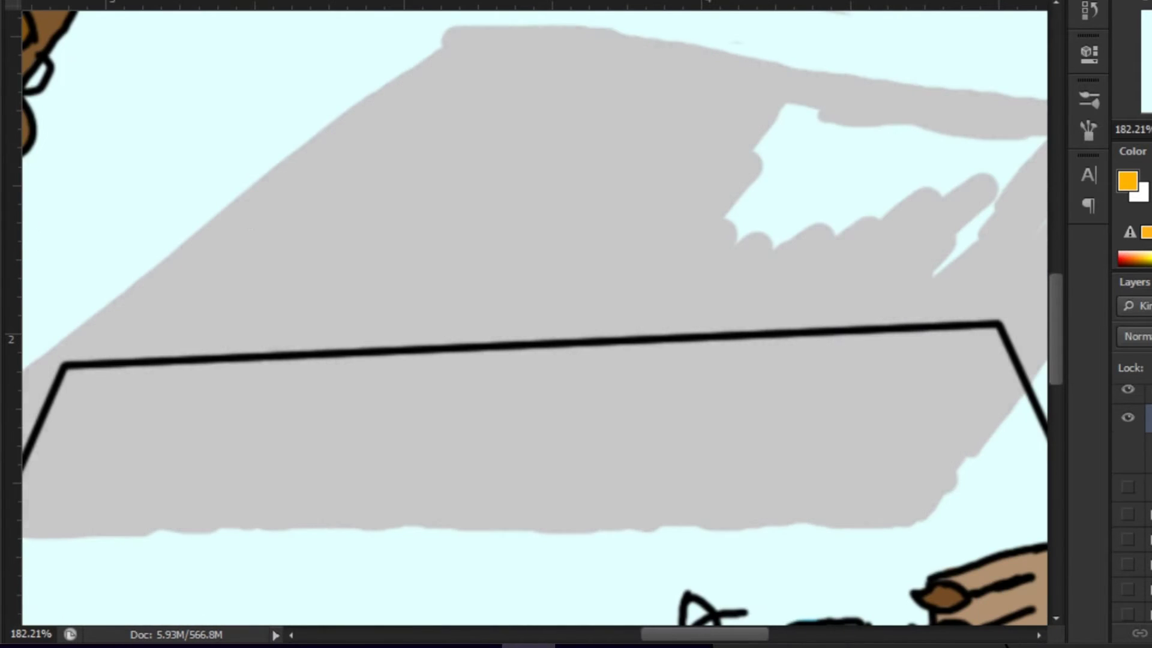
scroll(481, 380, "down", 5)
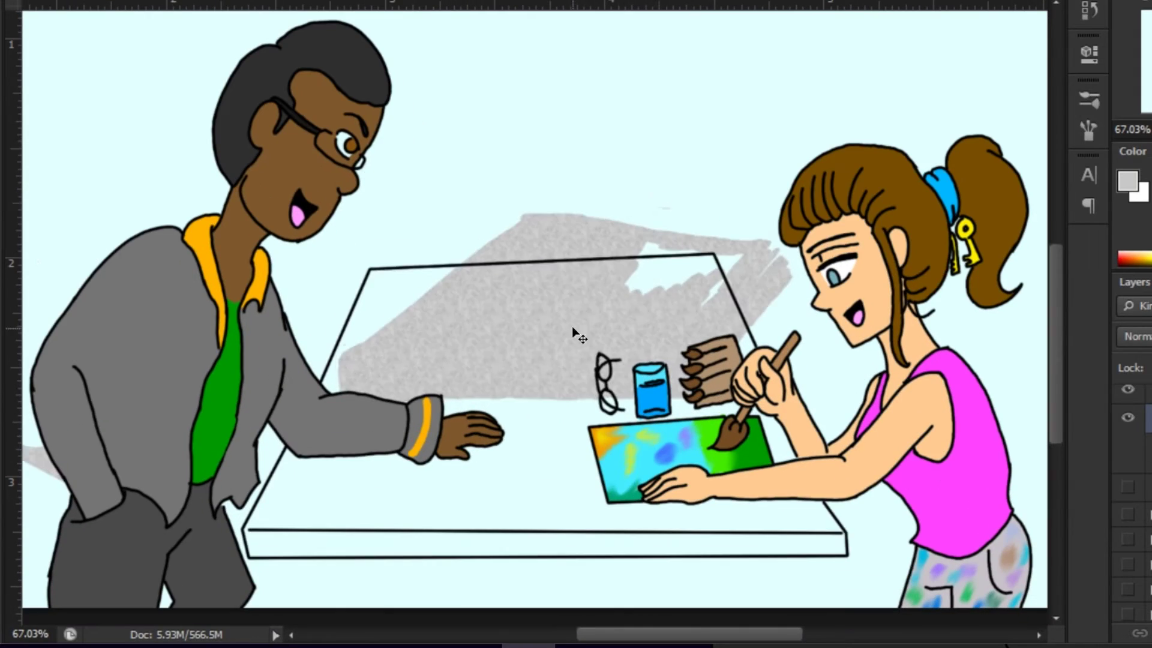
Step: Fill the tabletop and its front edge with the speckled gray stone texture and erase the leftover texture patch
key("ctrl+z")
key("g")
left_click(618, 316)
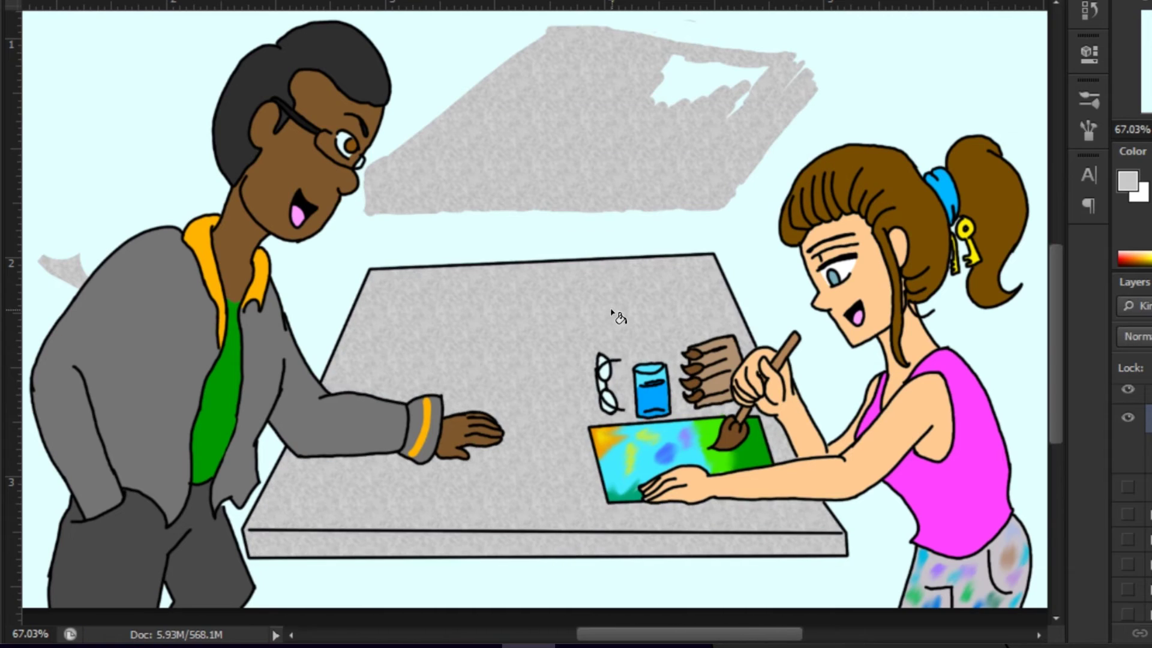
mouse_move(384, 192)
left_mouse_down()
mouse_move(823, 52)
mouse_move(767, 180)
left_mouse_up()
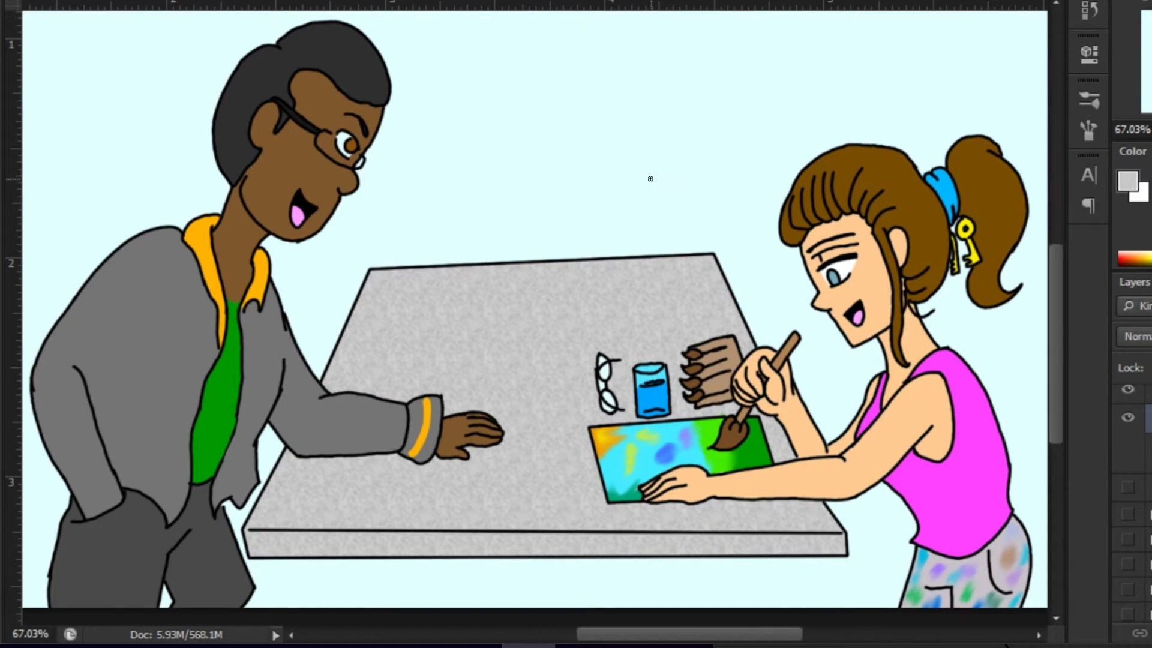
Step: Paint the white of the man's eye behind his glasses and fill the scene's background with light purple
scroll(651, 178, "up", 5)
scroll(650, 179, "down", 1)
scroll(778, 342, "down", 5)
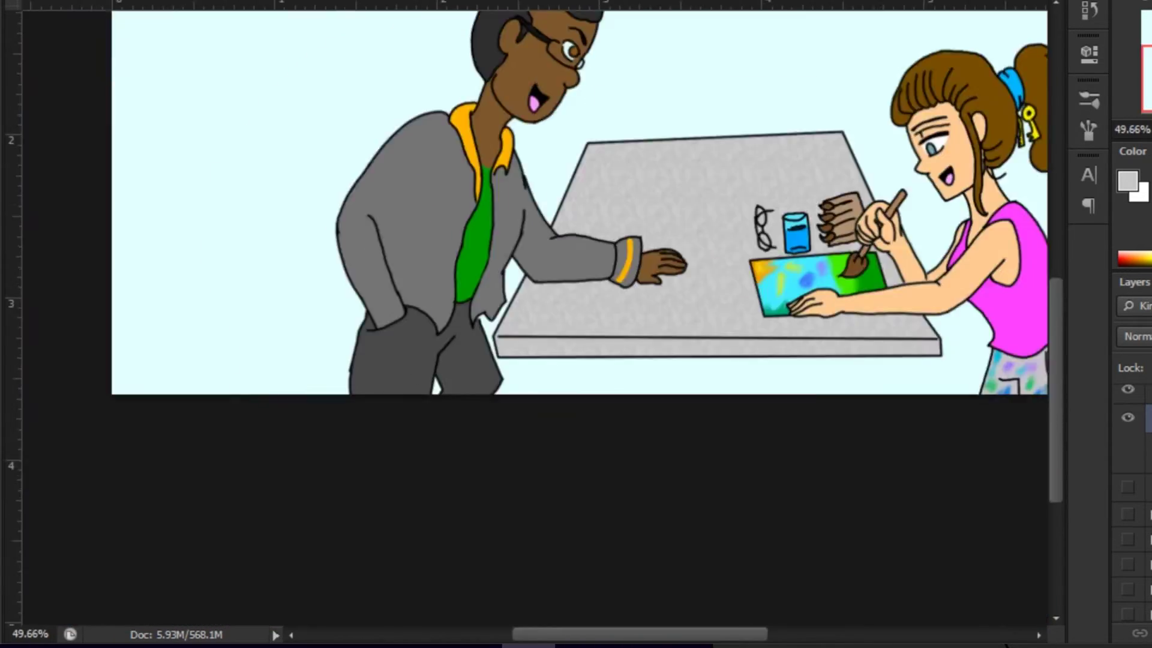
scroll(587, 274, "down", 1)
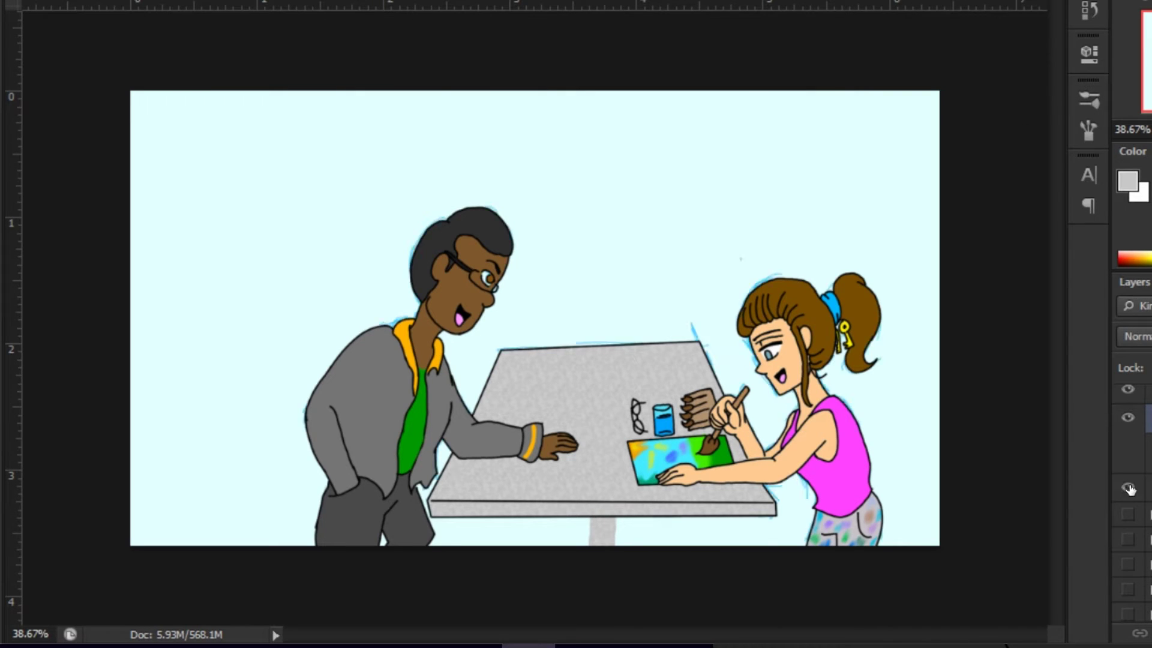
scroll(489, 265, "up", 10)
left_click_drag(461, 444, 427, 334)
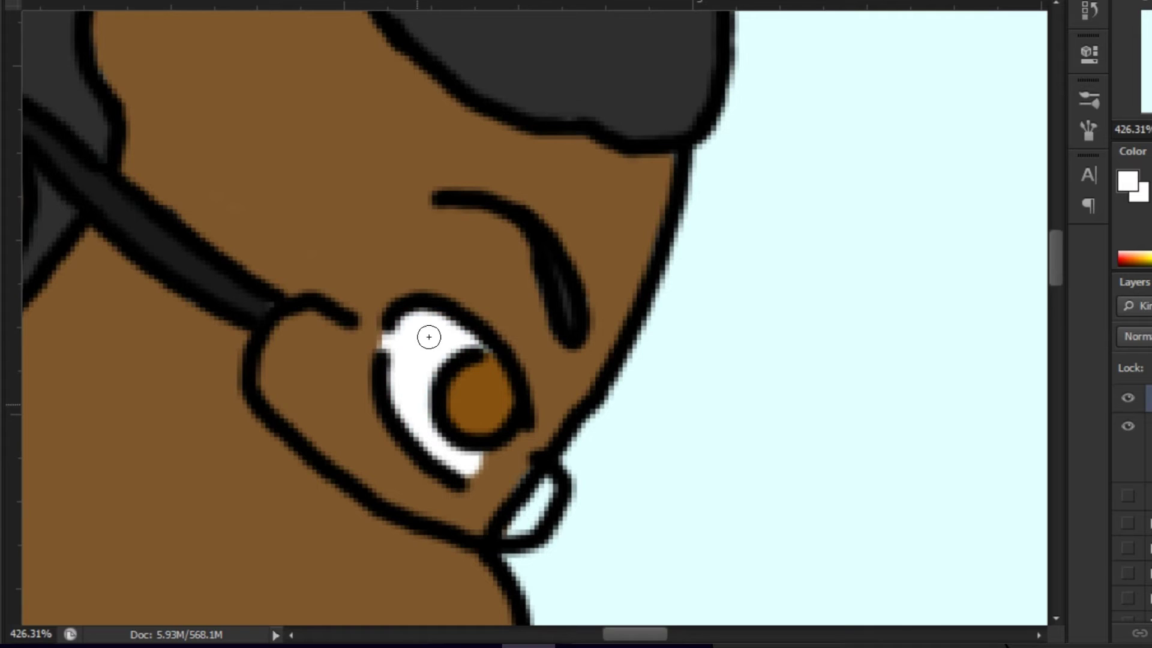
scroll(427, 334, "down", 10)
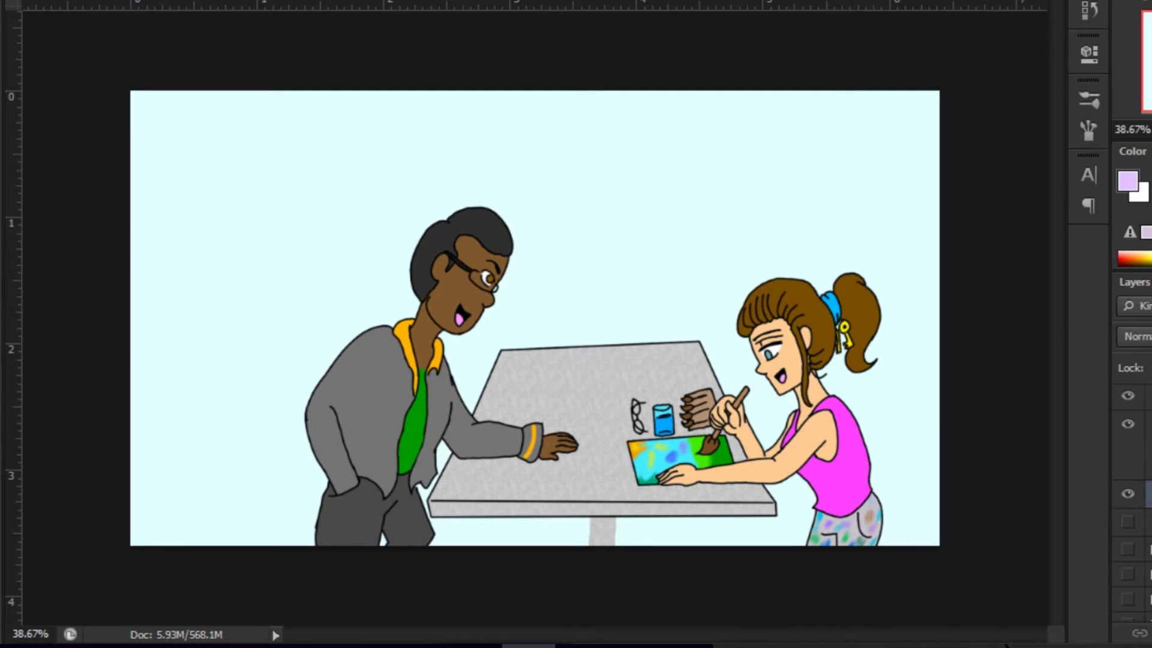
left_click(524, 279)
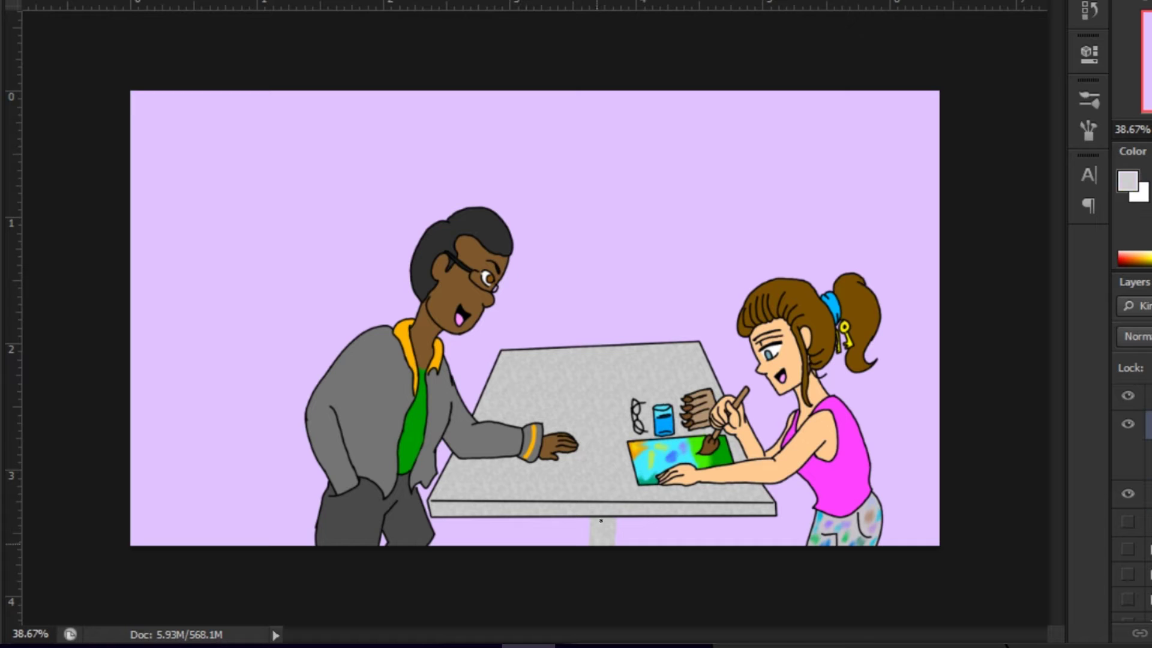
Step: Paint the gray table leg below the tabletop in a darker gray
scroll(576, 516, "up", 5)
scroll(668, 282, "down", 3)
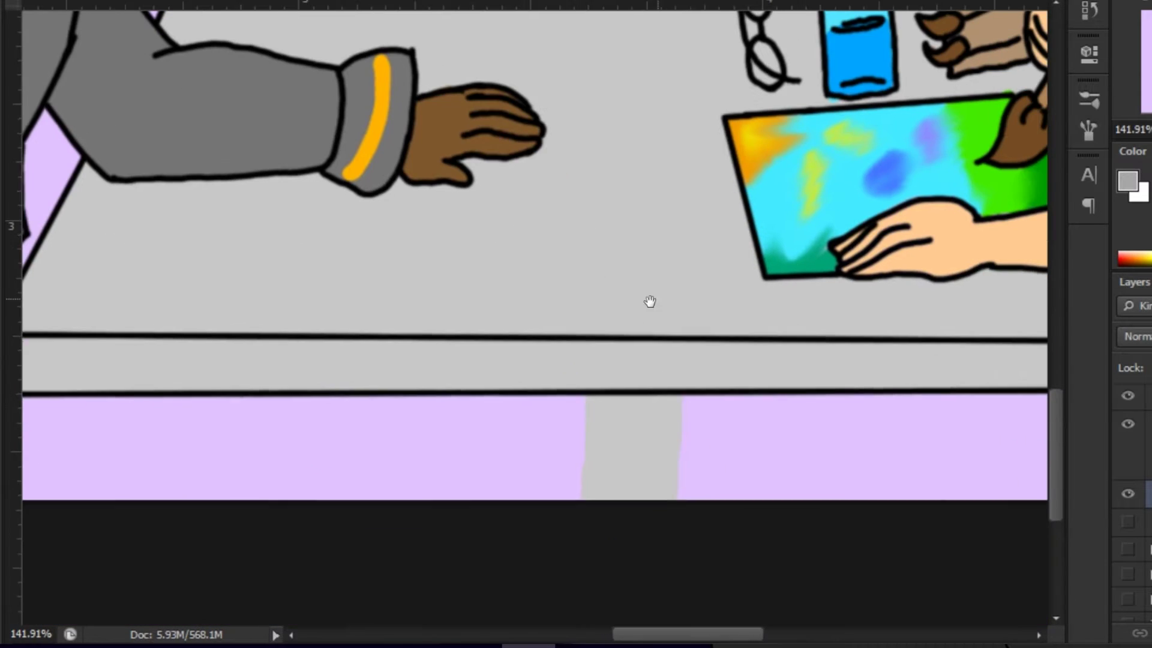
mouse_move(585, 402)
left_mouse_down()
mouse_move(591, 457)
mouse_move(618, 403)
mouse_move(665, 430)
left_mouse_up()
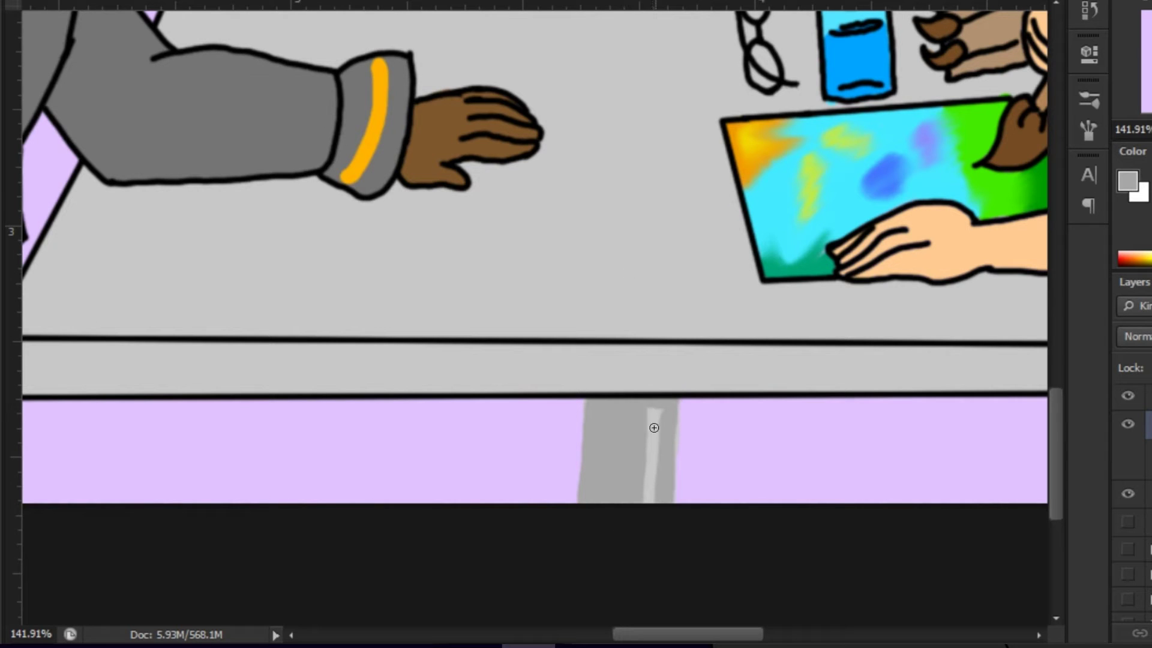
key("ctrl+0")
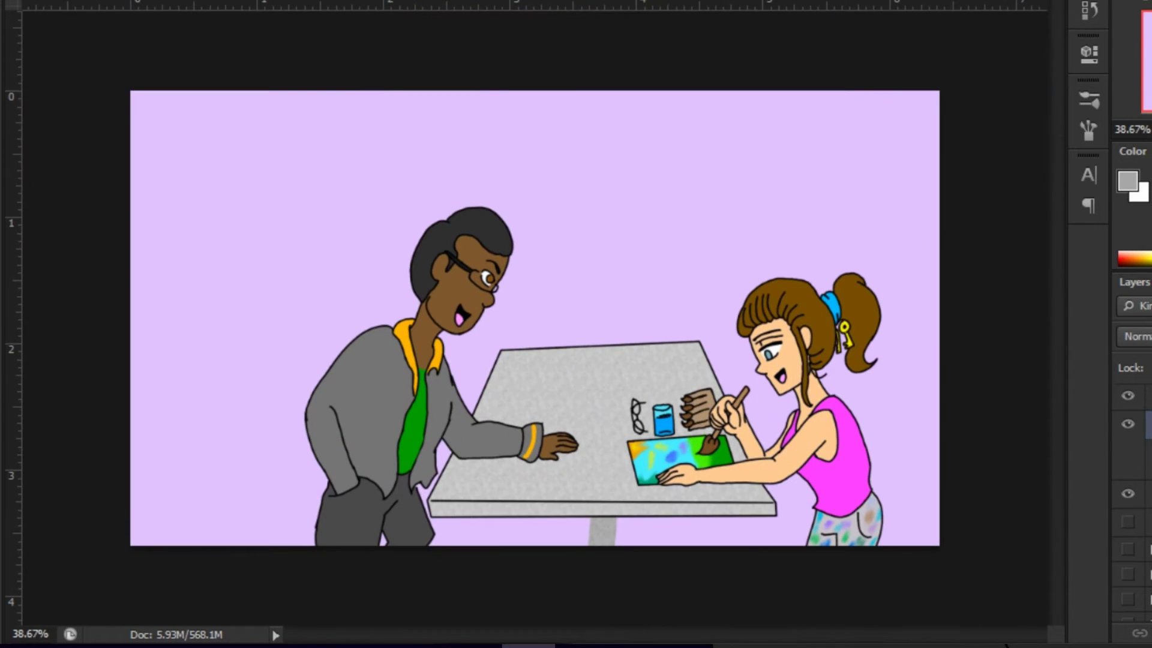
Step: Save the finished scene as a JPEG copy named 12
key("ctrl+shift+s")
type("12")
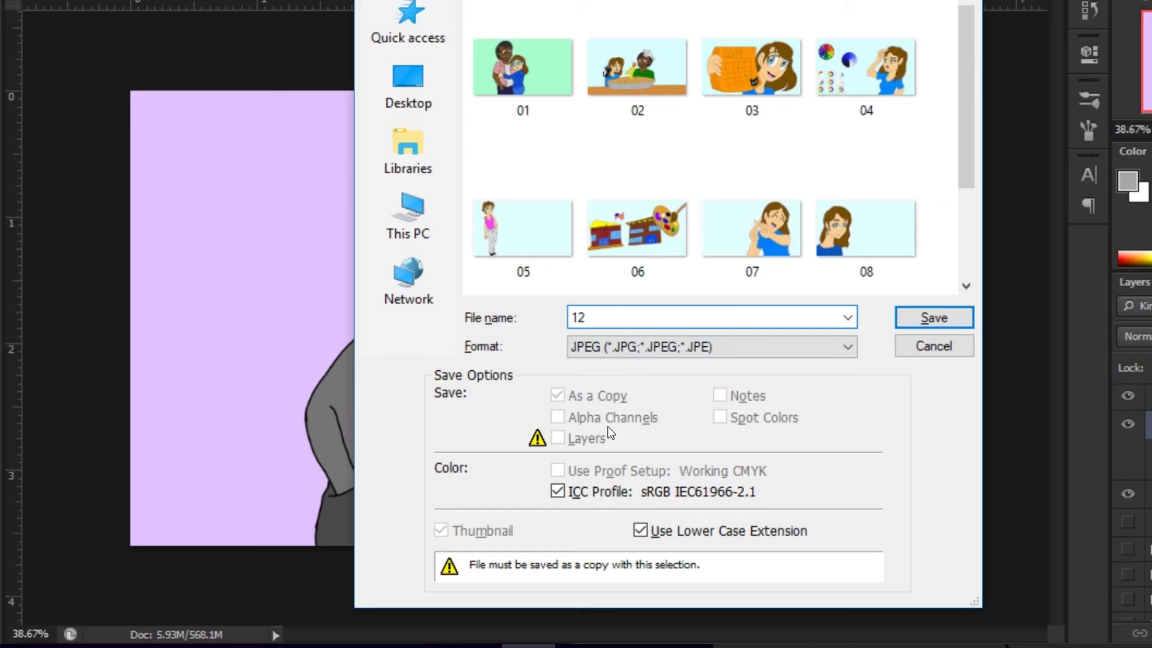
key("Return")
key("Return")
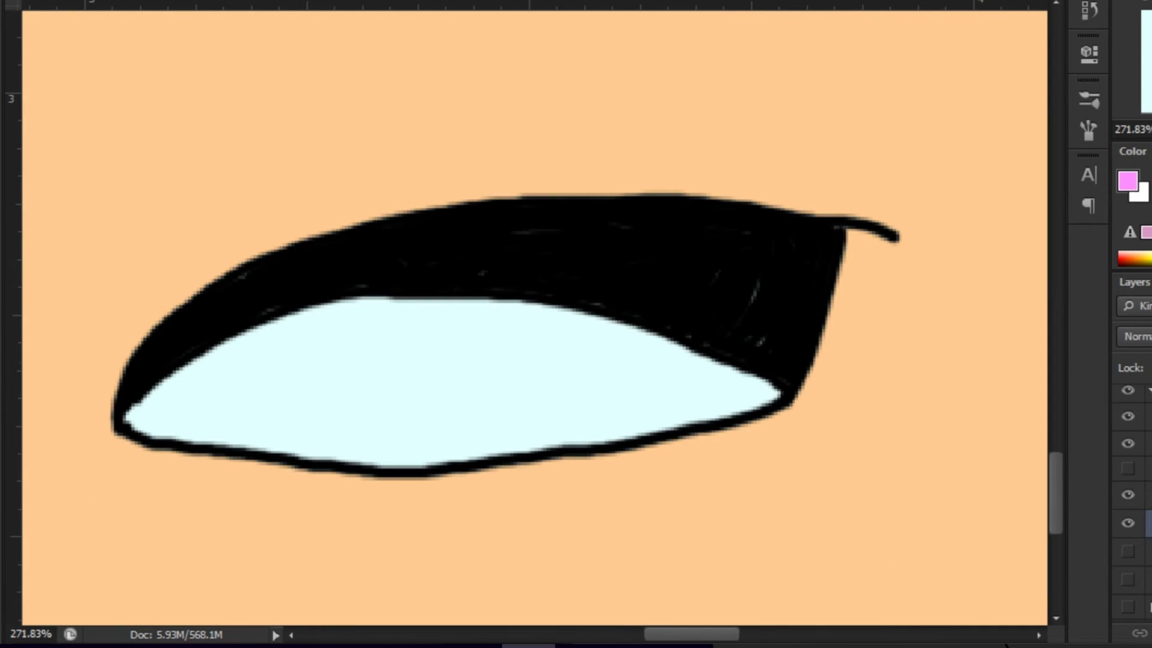
Step: Paint the tongue in the woman's open mouth pink in the face close-up scene
mouse_move(270, 336)
left_mouse_down()
mouse_move(212, 398)
mouse_move(463, 416)
mouse_move(708, 402)
mouse_move(740, 326)
mouse_move(247, 389)
mouse_move(318, 448)
mouse_move(414, 396)
left_mouse_up()
mouse_move(516, 342)
left_mouse_down()
mouse_move(522, 404)
mouse_move(541, 323)
left_mouse_up()
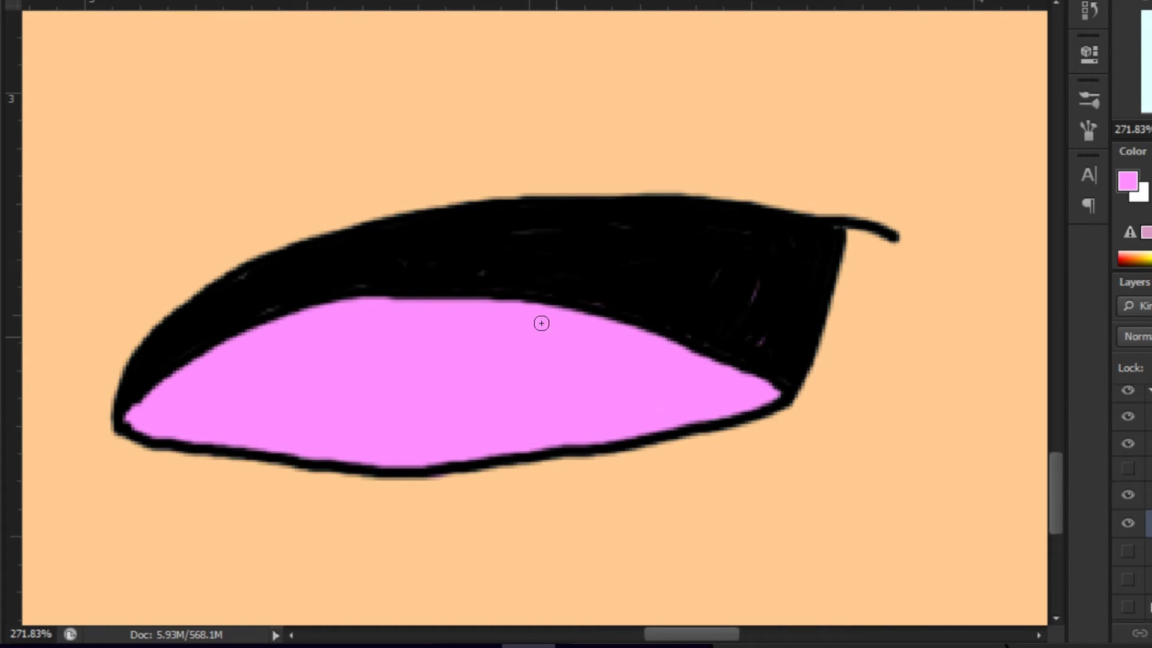
key("ctrl+0")
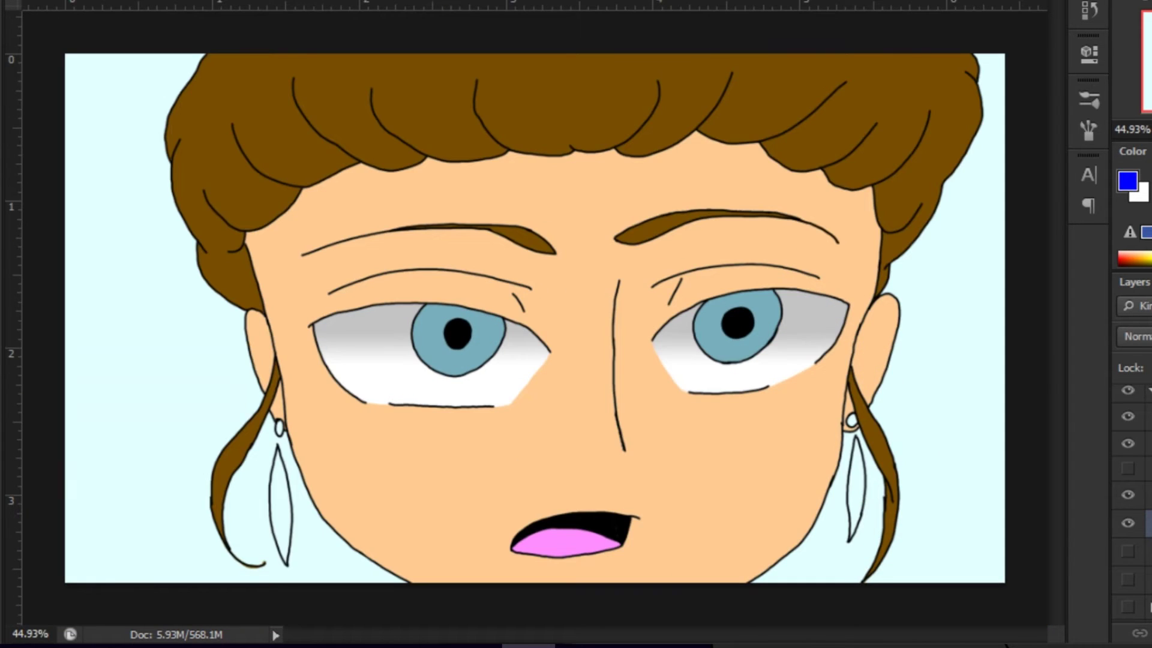
Step: Color the woman's left-hand earring blue with a light blue center and blend the highlight into the edges
scroll(296, 416, "up", 5)
left_click_drag(513, 211, 506, 112)
mouse_move(479, 297)
left_mouse_down()
mouse_move(492, 222)
mouse_move(507, 534)
mouse_move(504, 254)
mouse_move(514, 459)
left_mouse_up()
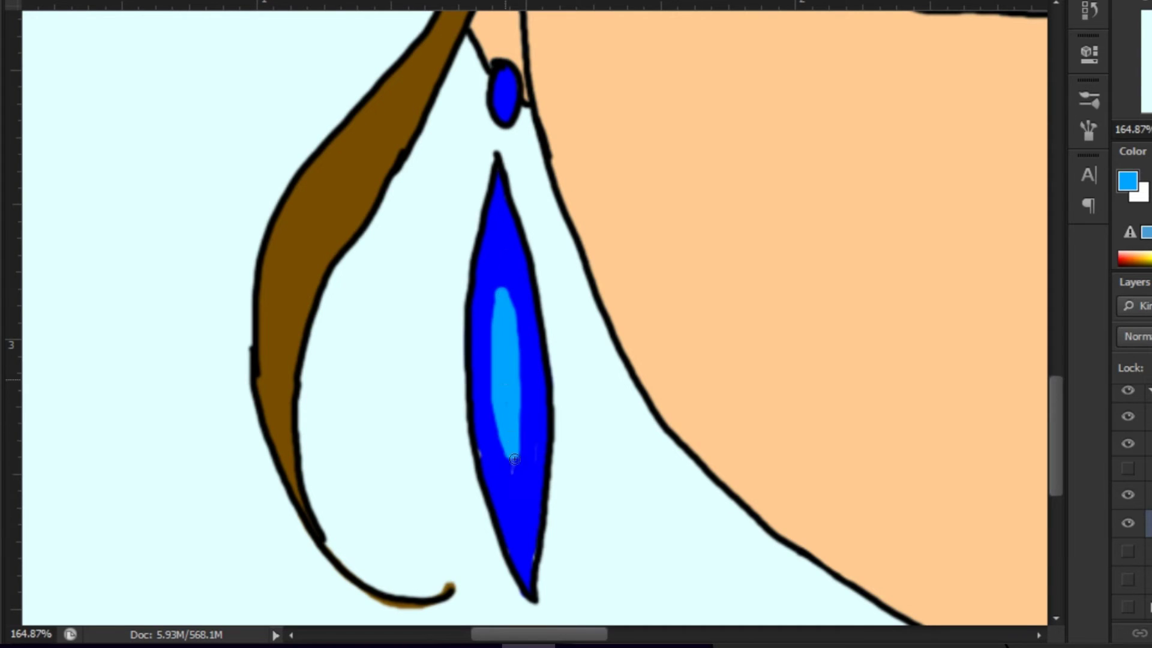
mouse_move(504, 415)
left_mouse_down()
mouse_move(503, 252)
mouse_move(495, 421)
left_mouse_up()
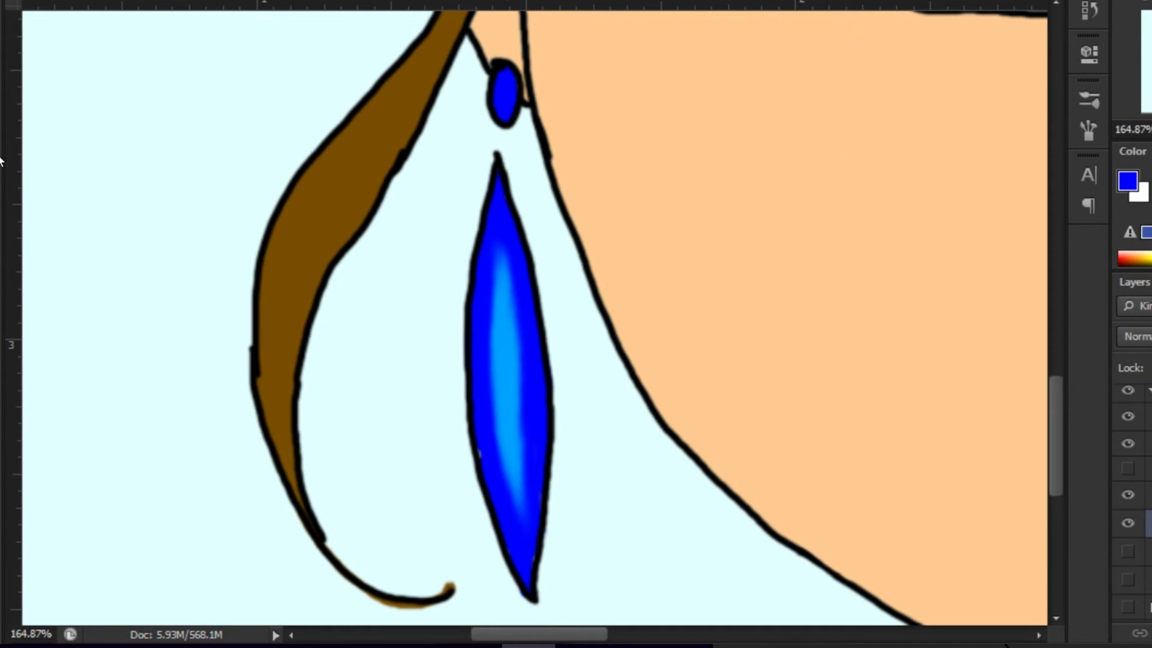
Step: Color the right-hand earring the same blue and blend in a center highlight using the light blue sampled from the other earring
scroll(534, 318, "right", 10)
left_click_drag(840, 240, 834, 215)
left_click_drag(834, 228, 787, 66)
mouse_move(774, 480)
left_mouse_down()
mouse_move(804, 264)
mouse_move(816, 291)
mouse_move(776, 264)
left_mouse_up()
scroll(776, 264, "left", 10)
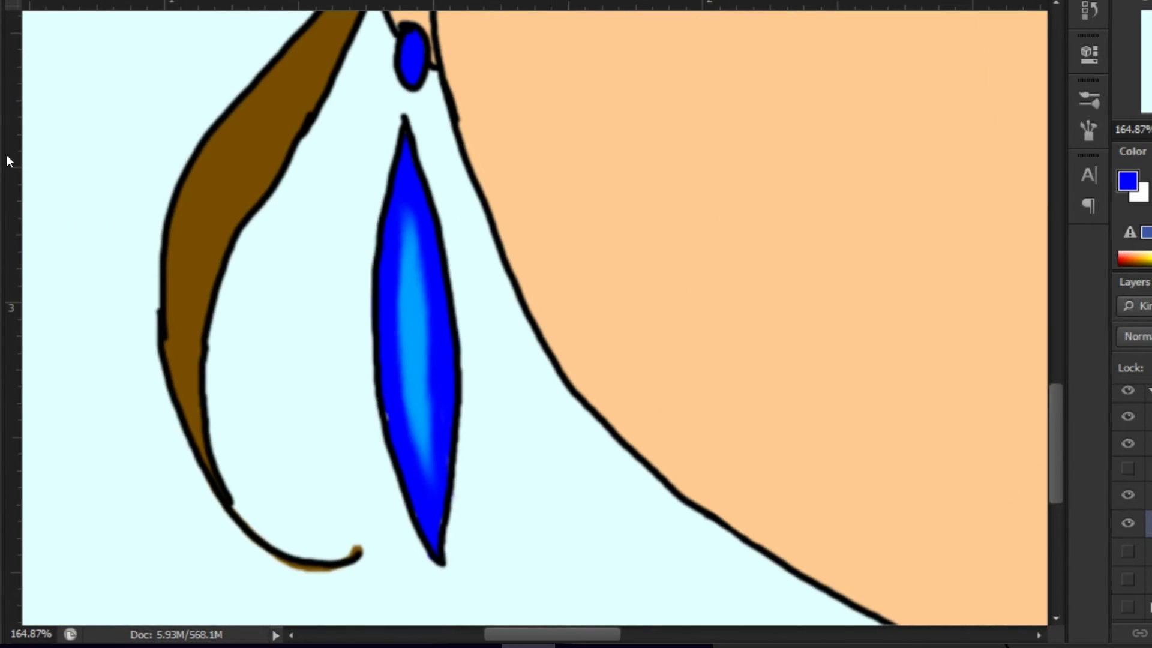
left_click(412, 360, "alt")
scroll(411, 360, "right", 10)
left_click_drag(859, 180, 864, 319)
left_click_drag(861, 174, 842, 421)
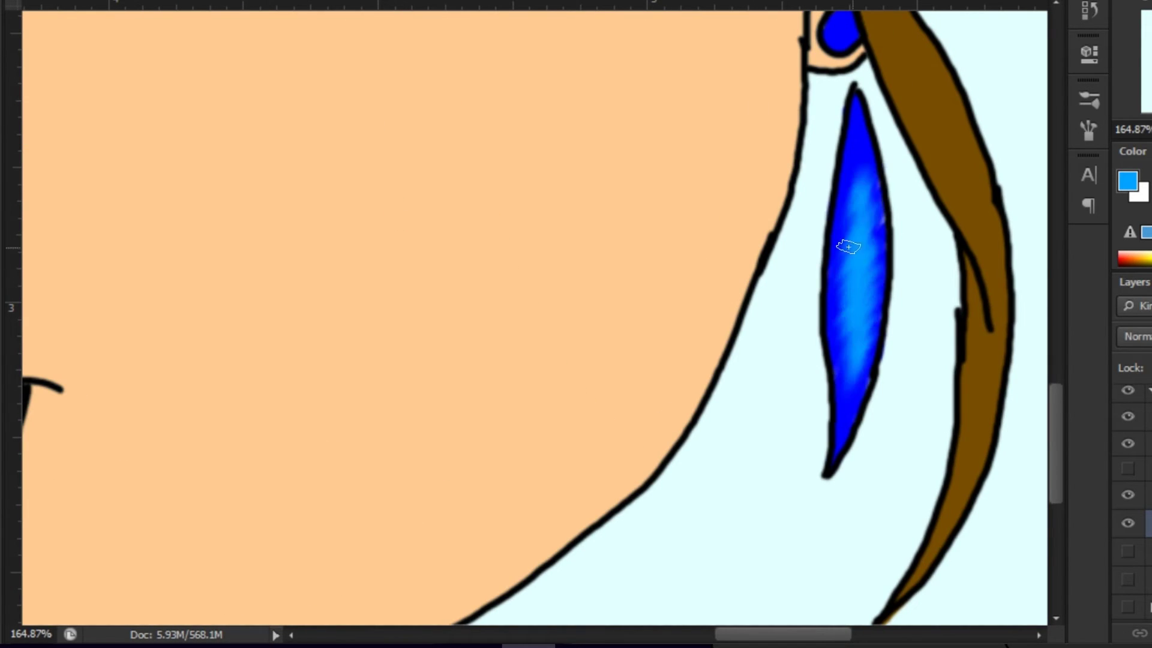
Step: Hide the irises, eye shading and background, and cut the white eye areas out of the face
scroll(849, 358, "up", 5)
left_click(1128, 180)
key("Escape")
left_click(747, 384, "alt")
scroll(780, 300, "left", 10)
scroll(921, 304, "down", 5)
left_click(1128, 495)
left_click(489, 329)
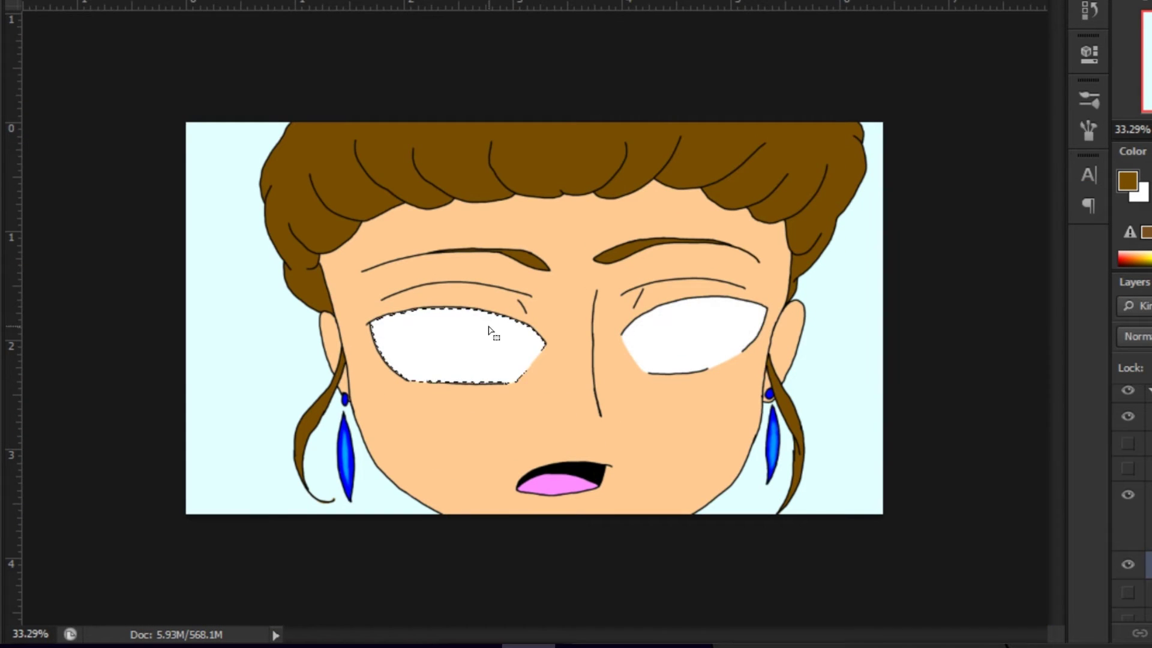
left_click(1128, 494)
key("Delete")
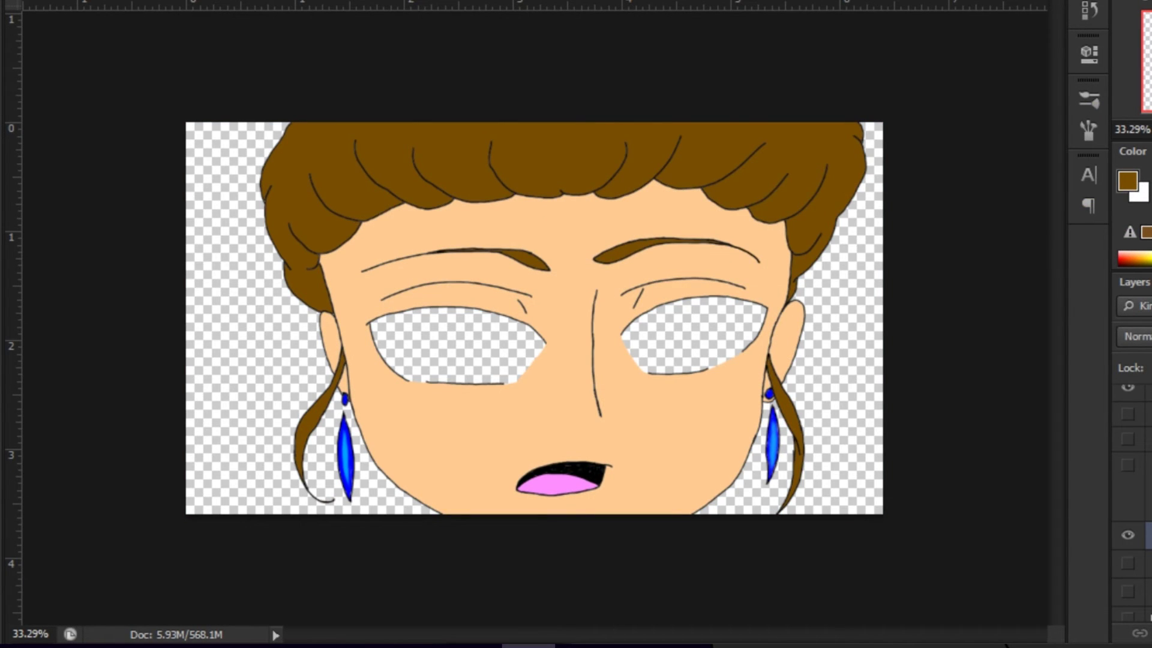
Step: Save the face with its cut-out eyes and transparent background as a separate image file
key("ctrl+shift+s")
left_click(712, 346)
left_click(675, 372)
key("Return")
Step: Show only the shaded eye whites and background, and save them as a JPEG copy with a name starting with 13_
left_click(1128, 439)
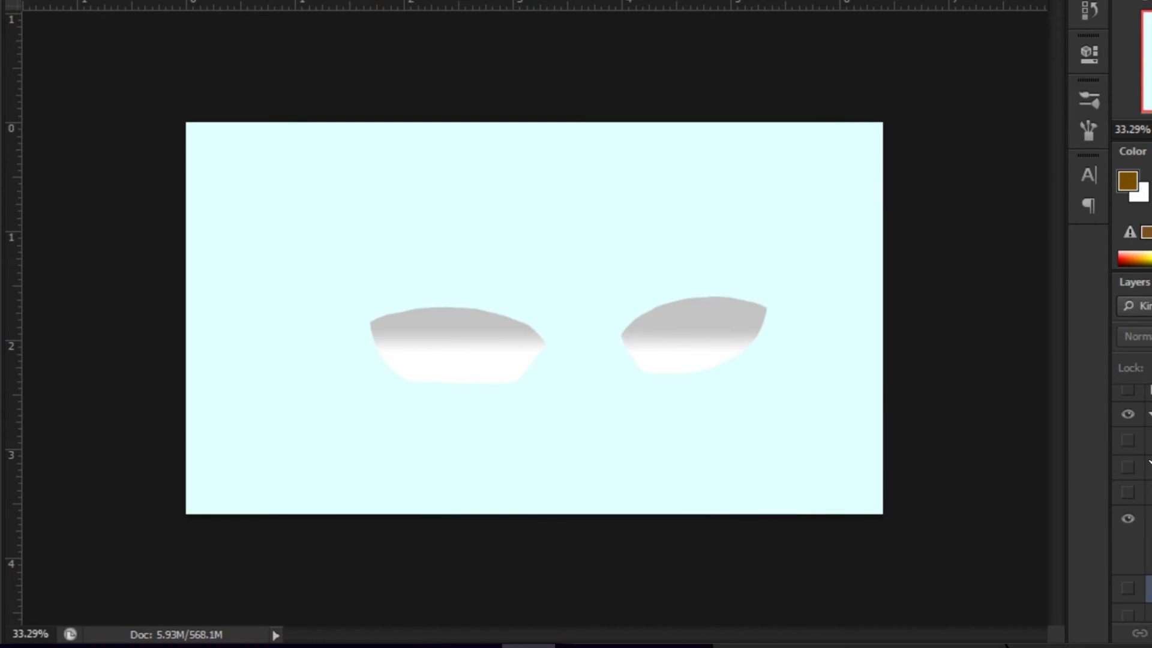
key("ctrl+shift+s")
left_click(712, 347)
left_click(640, 314)
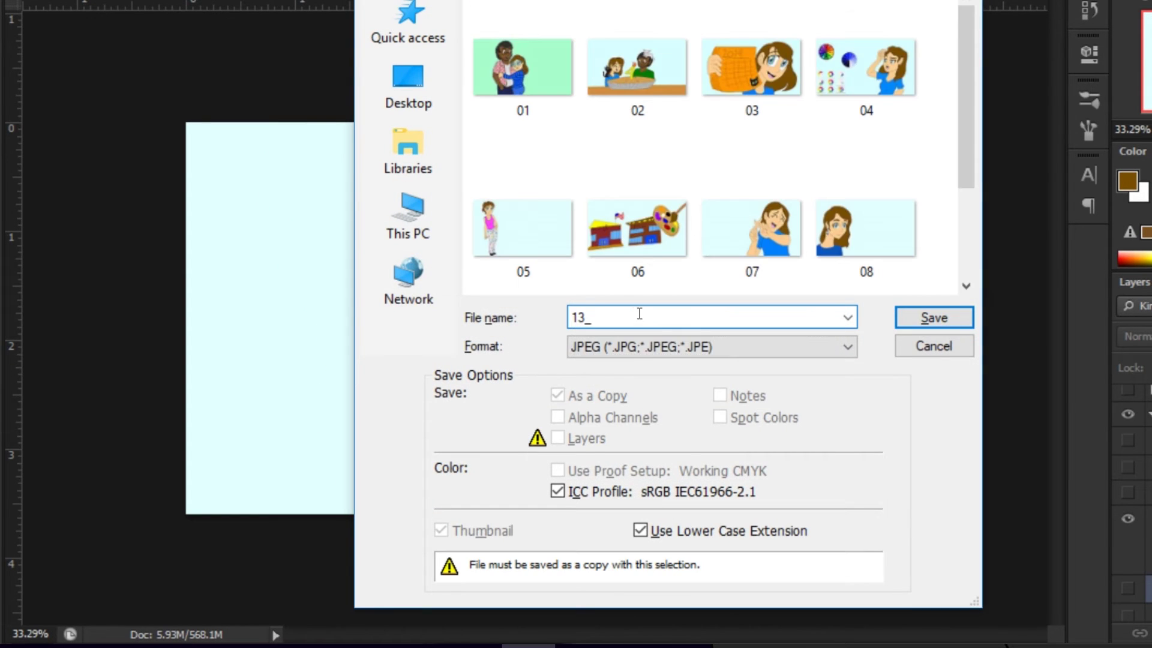
key("Return")
Step: Show the face again over the eye whites with only the lowered pair of irises displayed
left_click(1127, 526)
left_click(1131, 488)
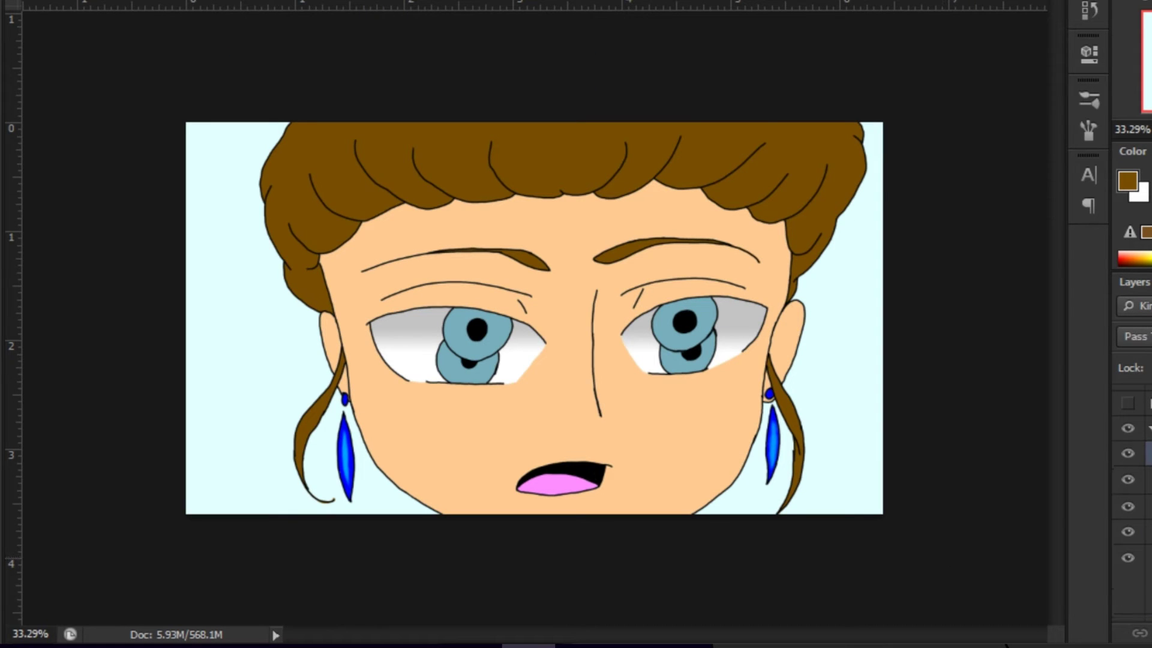
left_click(1128, 506)
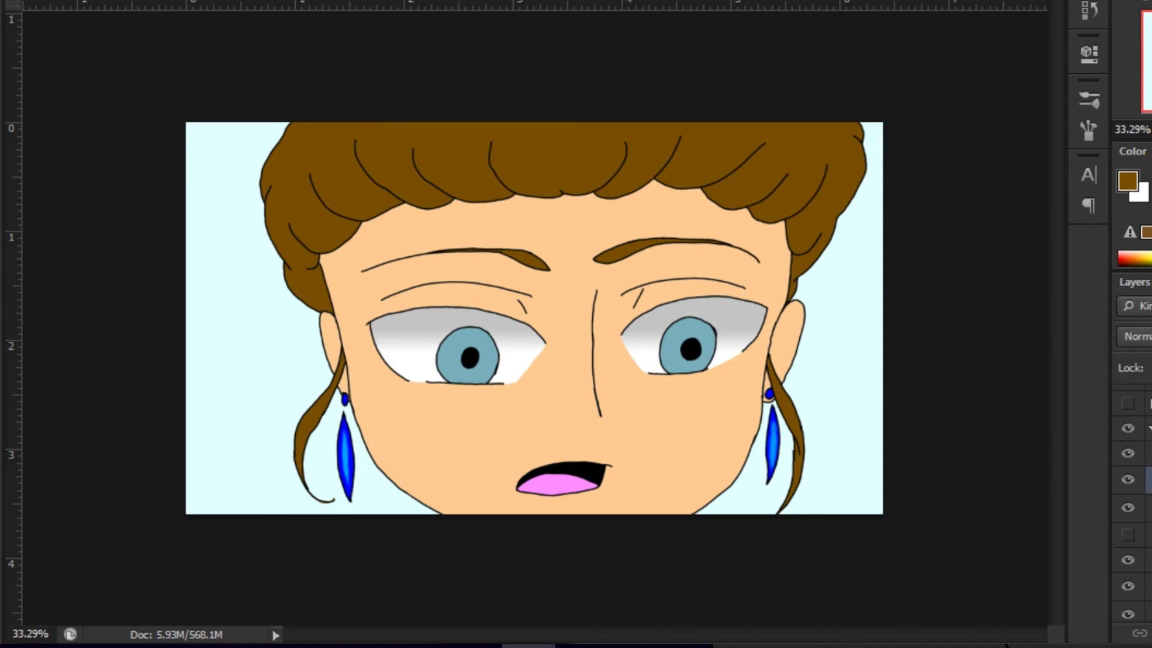
Step: Hide the old irises, draw a circular iris outline in the left-hand eye, adjust its size and place a copy in the other eye
key("ctrl+1")
left_click(1128, 559)
left_click_drag(252, 344, 391, 480)
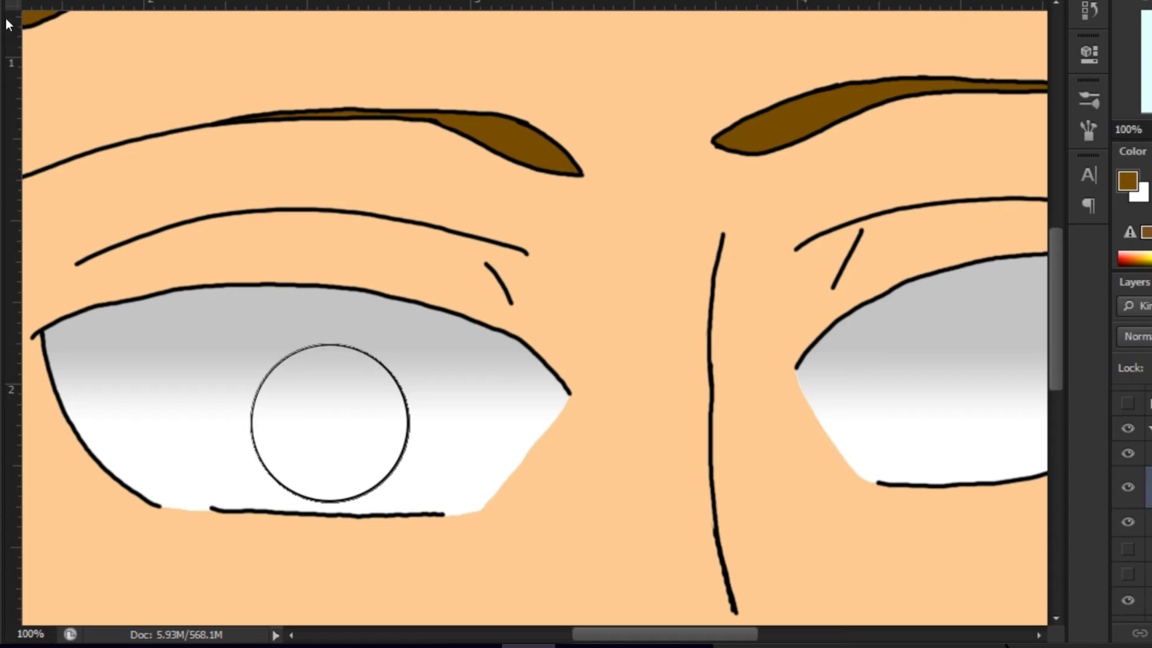
left_click_drag(414, 340, 414, 324)
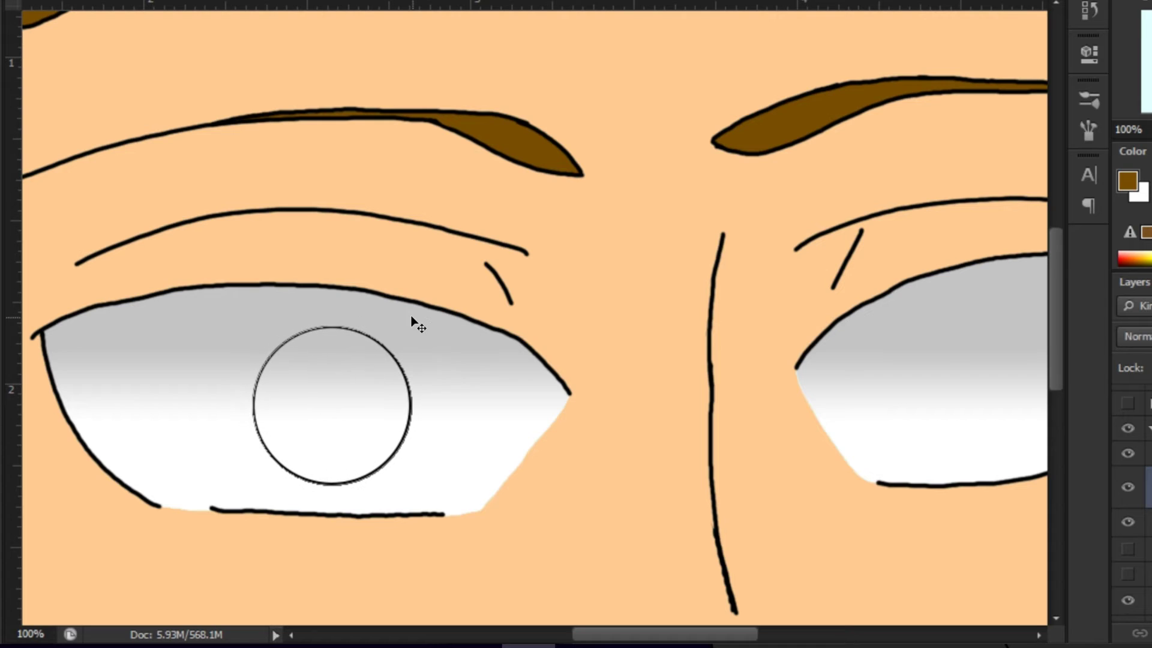
key("ctrl+t")
key("Return")
left_click_drag(357, 416, 1015, 342)
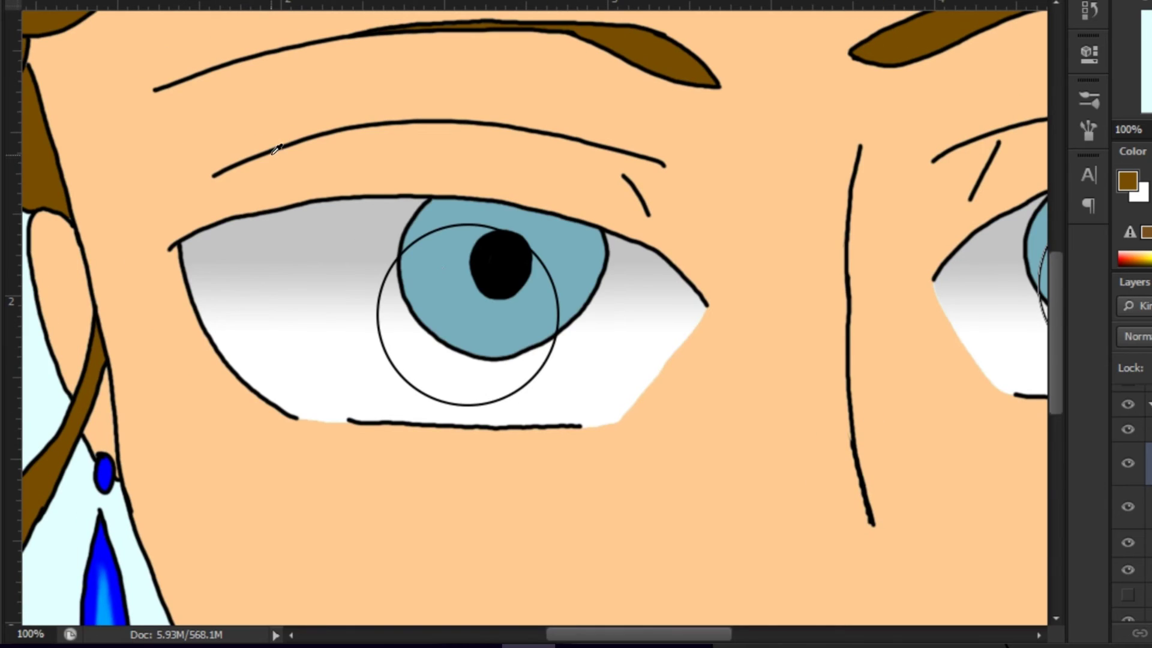
Step: Fill both iris circles with the blue sampled from the old iris and paint a black pupil in the left-hand one
left_click(456, 276)
left_click(1128, 569)
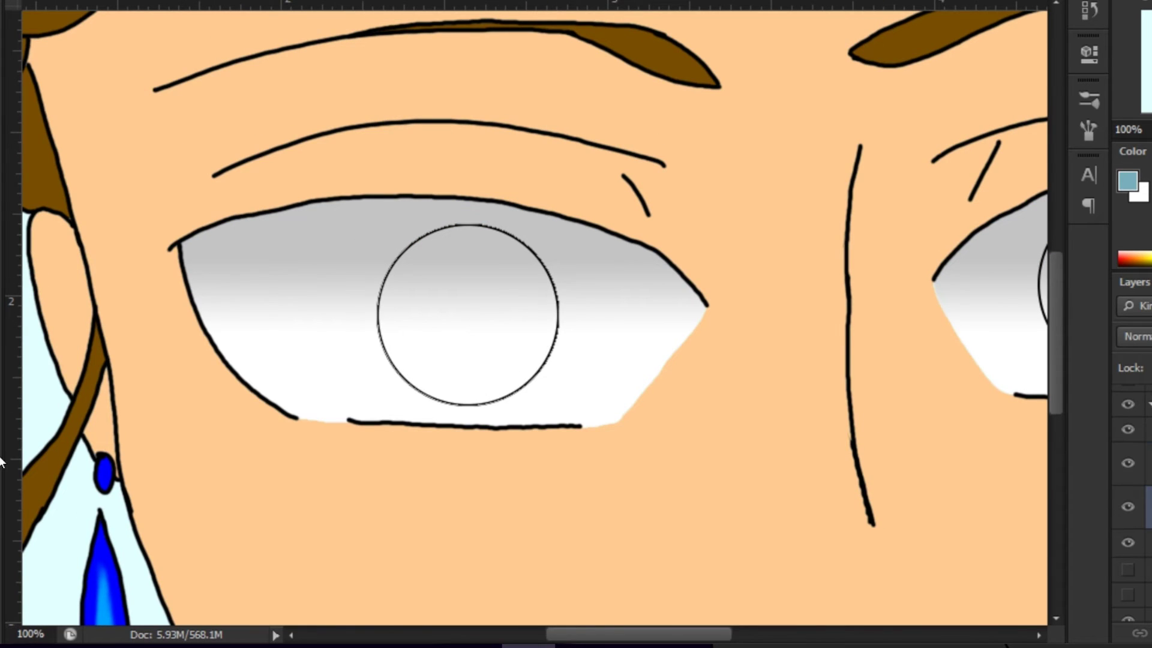
left_click(1128, 571)
left_click(1140, 543)
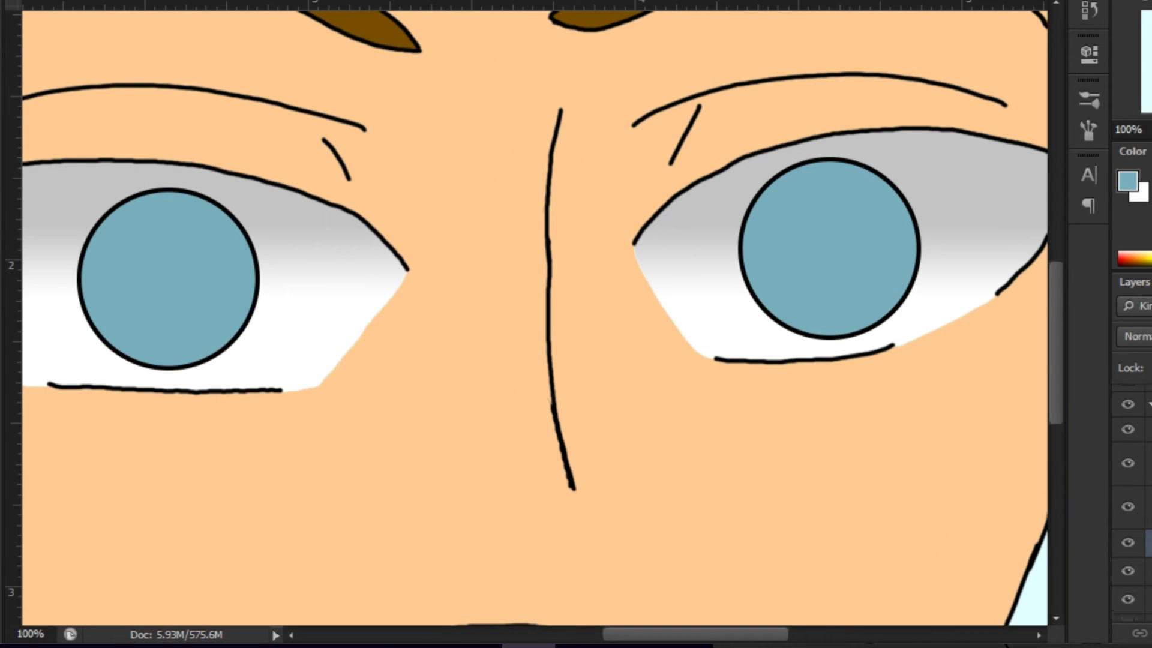
scroll(534, 318, "left", 5)
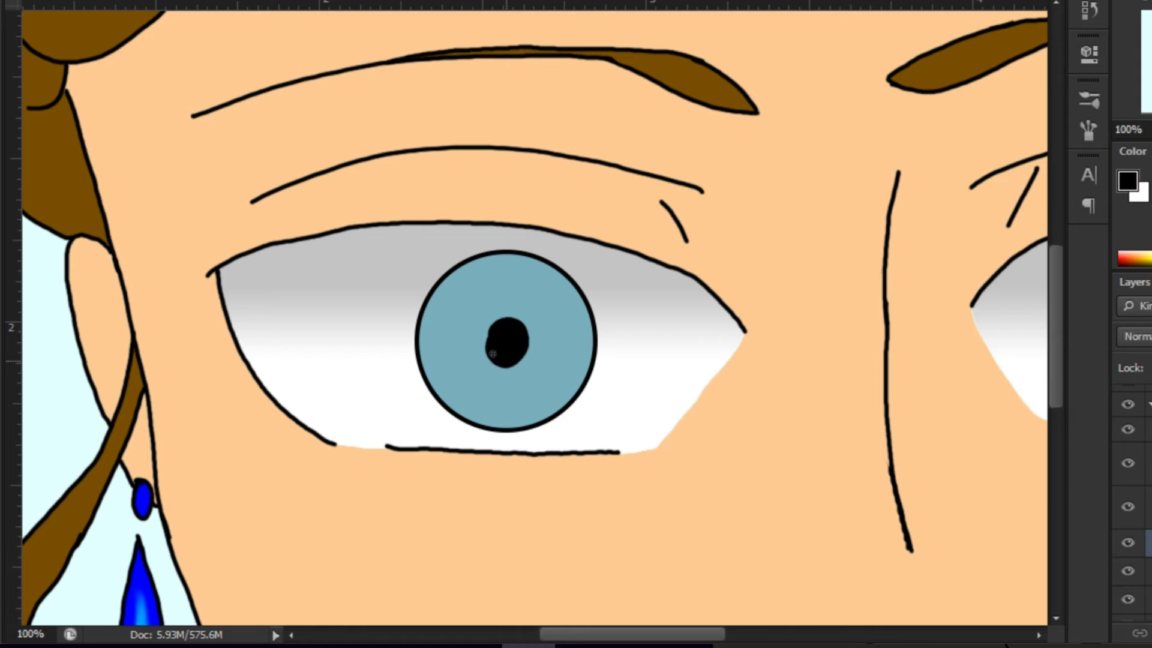
Step: Paint a darker blue band around the inner rim of the left-hand iris
key("alt+bracketleft")
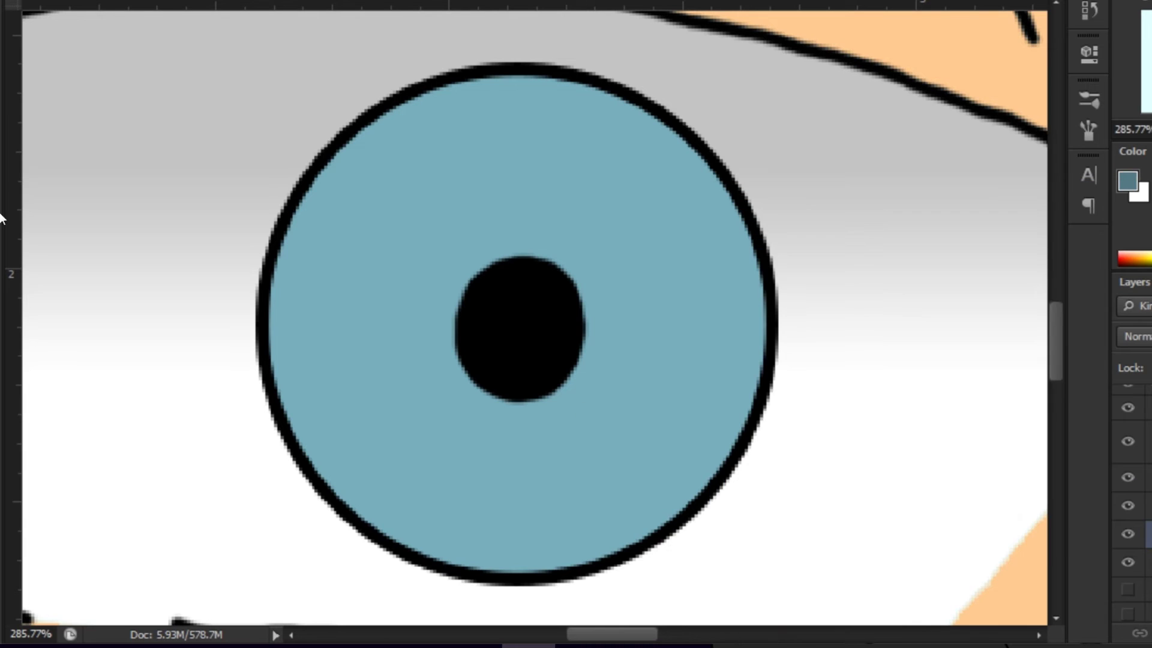
mouse_move(315, 447)
left_mouse_down()
mouse_move(525, 513)
mouse_move(556, 551)
mouse_move(690, 483)
left_mouse_up()
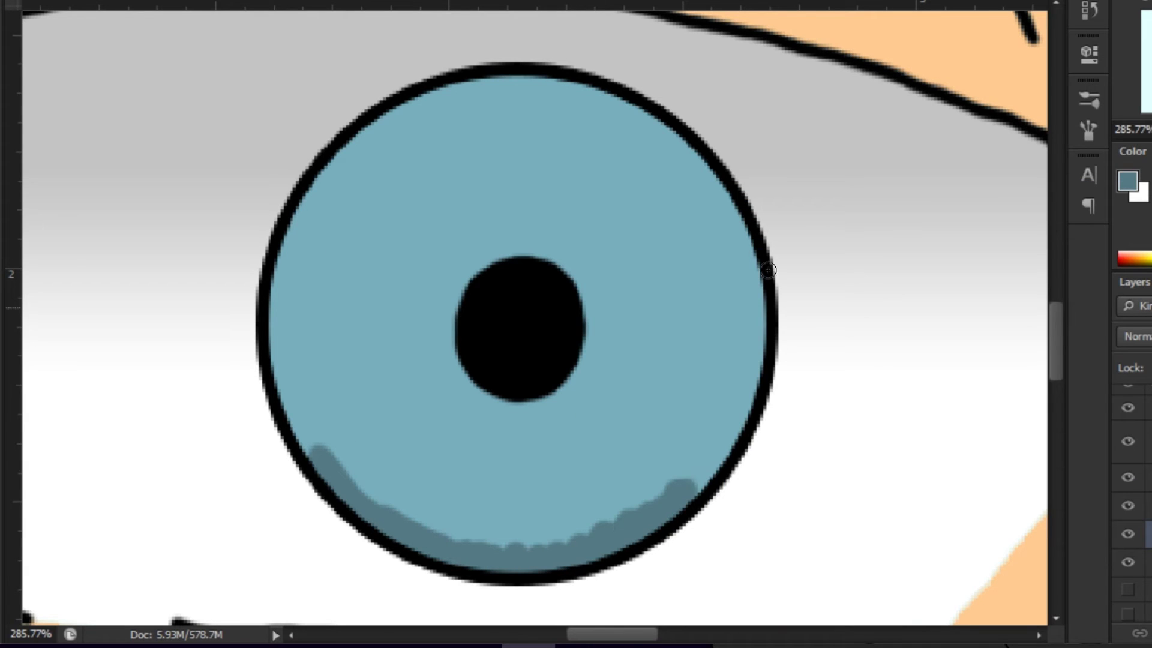
left_click_drag(768, 270, 690, 483)
mouse_move(324, 450)
left_mouse_down()
mouse_move(283, 321)
mouse_move(406, 98)
mouse_move(753, 266)
left_mouse_up()
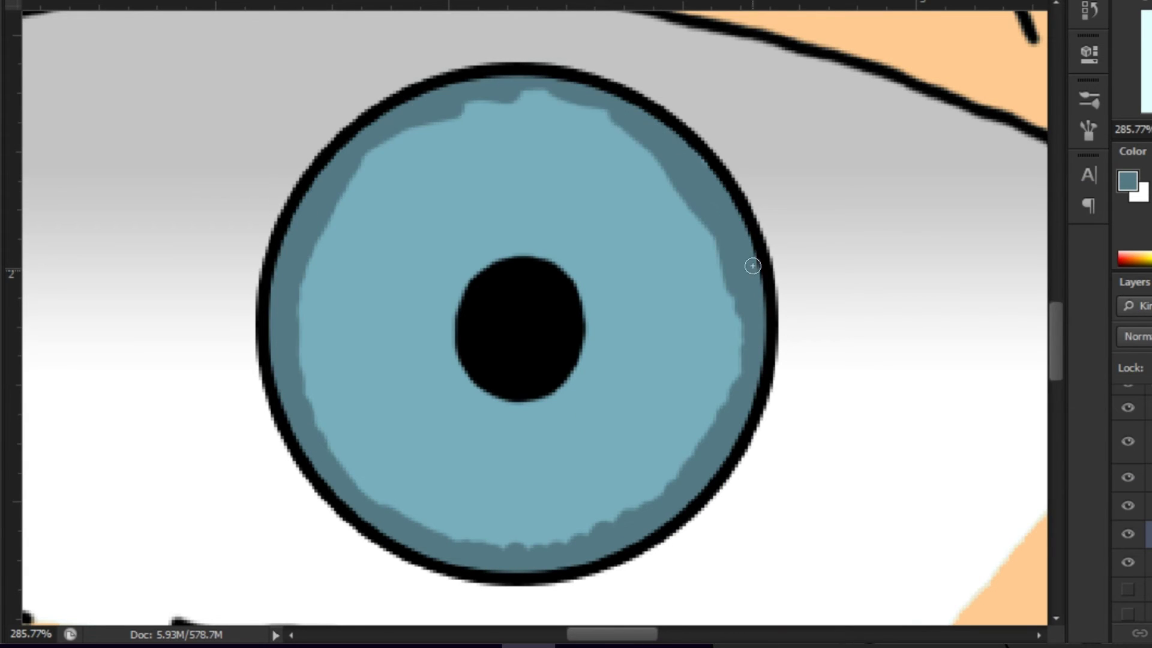
Step: Paint dark blue radial lines between the pupil and the rim of the iris
left_click_drag(690, 216, 584, 282)
left_click_drag(432, 390, 360, 486)
left_click_drag(564, 108, 534, 252)
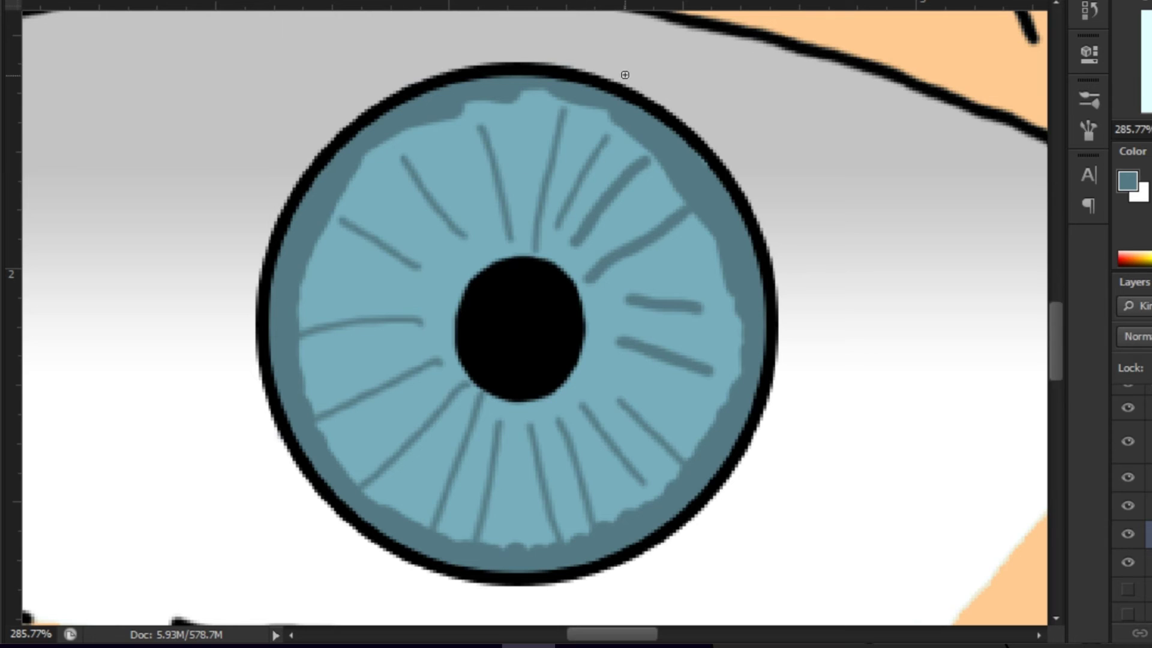
left_click_drag(714, 270, 633, 255)
Step: Pick a lighter blue and paint thin radial streaks between the dark lines all around the iris
left_click(1128, 180)
left_click(871, 336)
key("Return")
left_click_drag(522, 510, 521, 462)
left_click_drag(414, 288, 336, 285)
left_click_drag(402, 306, 330, 307)
left_click_drag(414, 339, 330, 336)
mouse_move(432, 378)
left_mouse_down()
mouse_move(341, 359)
mouse_move(366, 432)
left_mouse_up()
left_click_drag(462, 414, 420, 486)
left_click_drag(498, 432, 461, 498)
left_click_drag(522, 444, 510, 510)
left_click_drag(532, 204, 533, 120)
left_click_drag(561, 186, 594, 120)
left_click_drag(576, 216, 630, 153)
left_click_drag(591, 246, 672, 189)
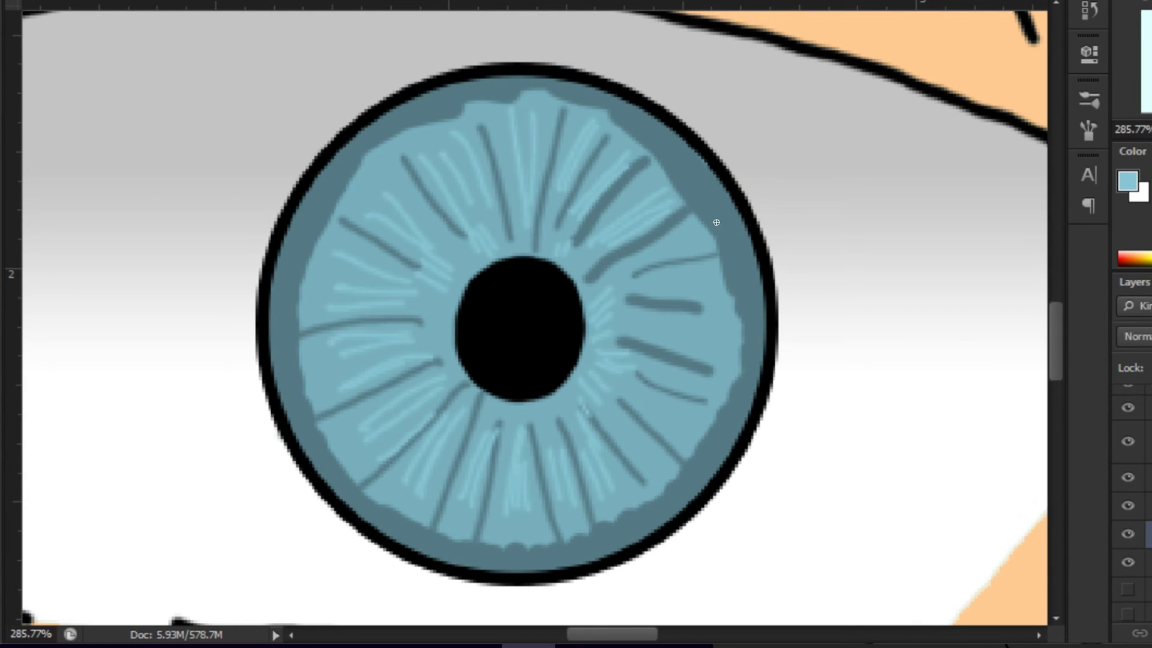
Step: Paint a bright blue crescent highlight in the lower iris and smoothly blend the iris shading around the pupil
left_click(1128, 180)
key("Return")
left_click_drag(420, 414, 378, 445)
mouse_move(342, 372)
left_mouse_down()
mouse_move(507, 236)
mouse_move(342, 155)
mouse_move(663, 249)
mouse_move(706, 307)
mouse_move(540, 198)
mouse_move(540, 457)
mouse_move(319, 404)
mouse_move(668, 272)
mouse_move(570, 471)
mouse_move(406, 417)
mouse_move(682, 329)
mouse_move(485, 452)
mouse_move(681, 265)
mouse_move(516, 544)
left_mouse_up()
left_click(665, 195)
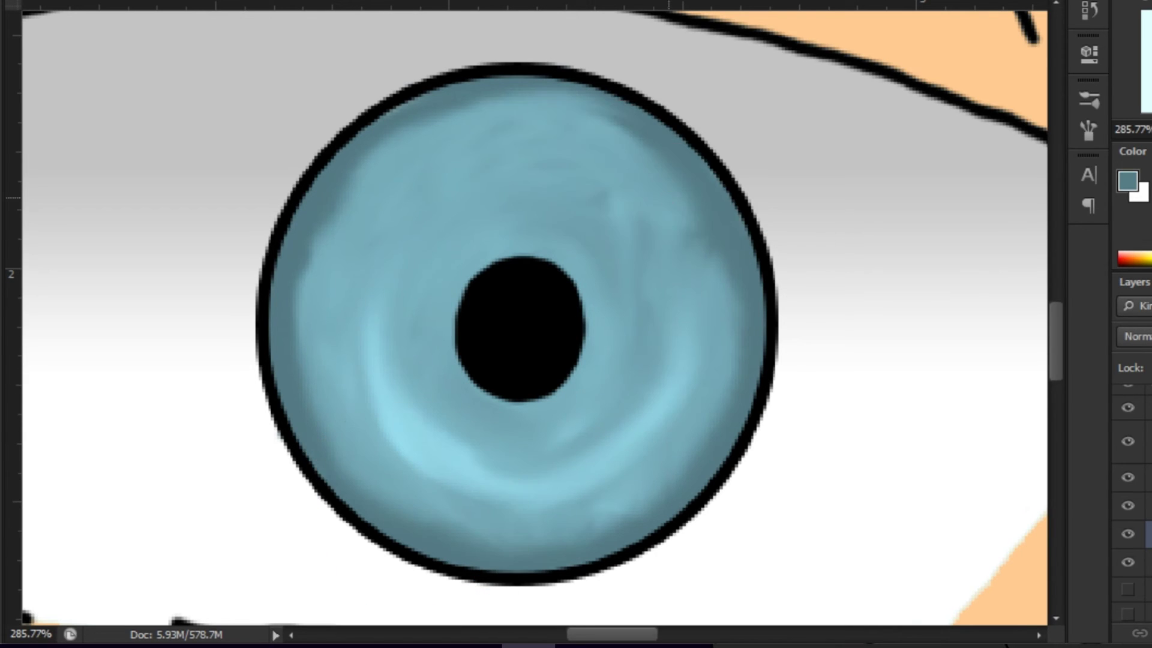
mouse_move(461, 360)
left_mouse_down()
mouse_move(506, 398)
mouse_move(445, 322)
mouse_move(489, 398)
mouse_move(635, 314)
mouse_move(581, 108)
mouse_move(661, 430)
left_mouse_up()
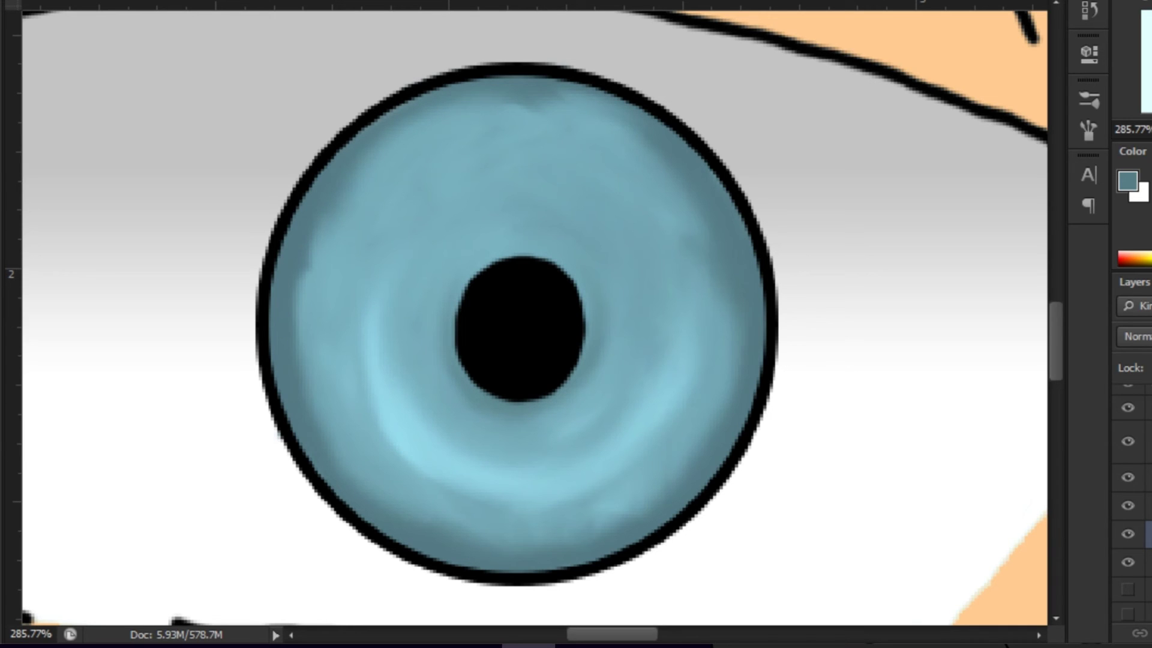
Step: Paint a large white oval highlight in the iris's upper left and smudge a small white spot near its right rim into a soft glow
mouse_move(456, 205)
left_mouse_down()
mouse_move(470, 208)
mouse_move(480, 182)
mouse_move(392, 201)
left_mouse_up()
left_click_drag(462, 205, 454, 183)
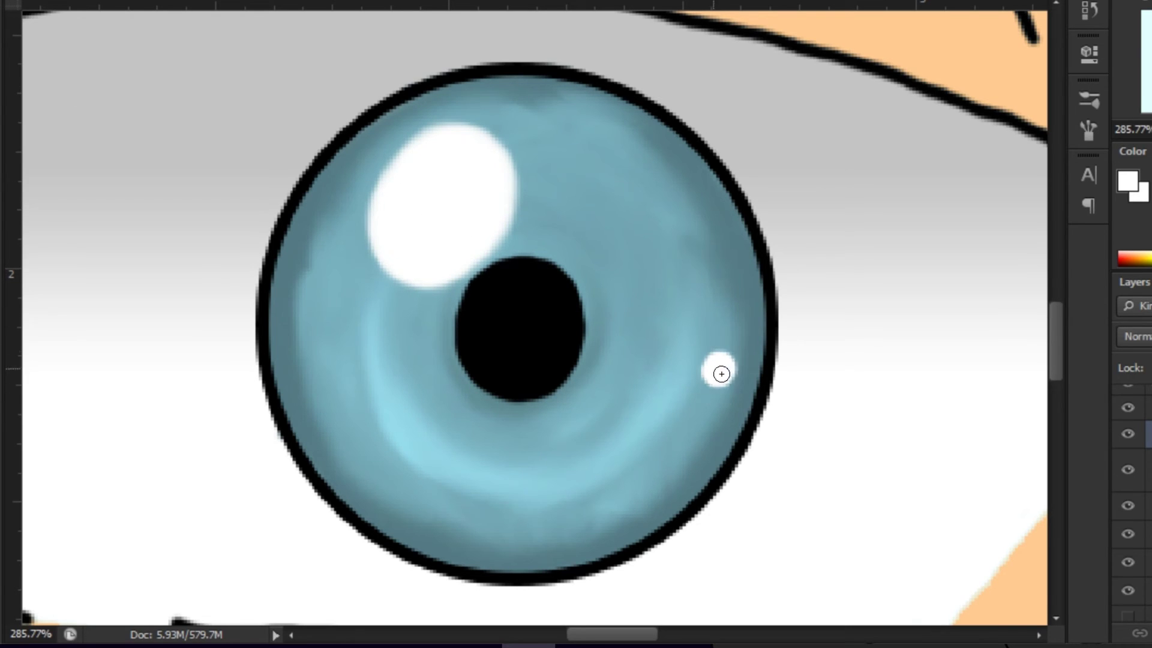
left_click_drag(271, 414, 314, 413)
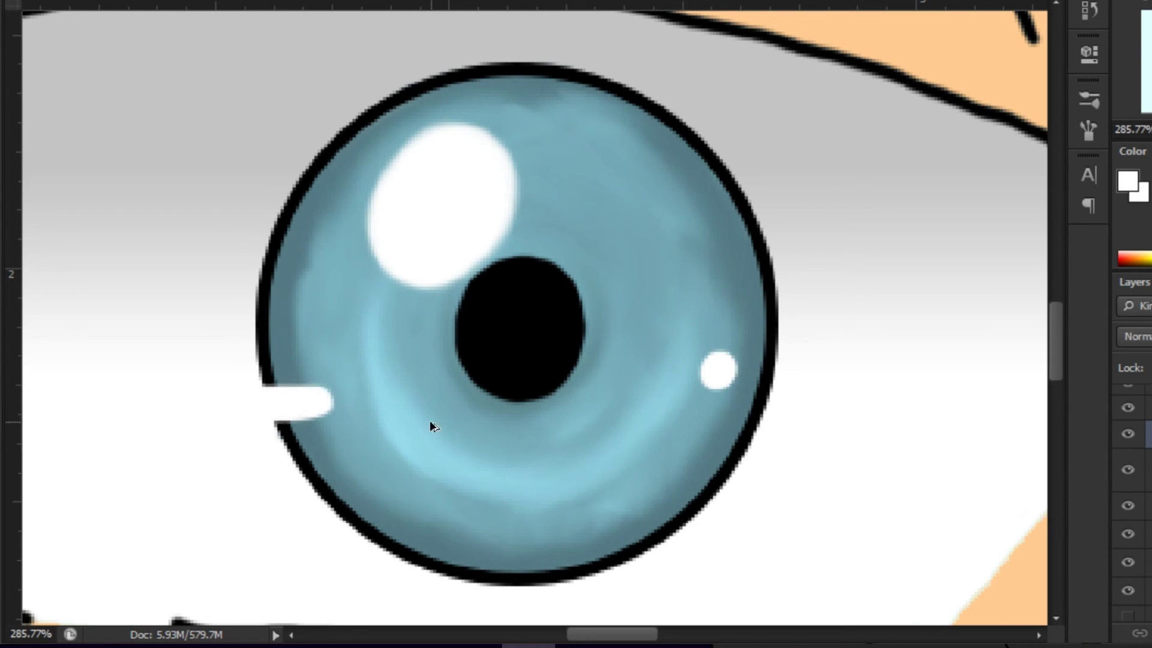
key("ctrl+z")
key("r")
mouse_move(718, 370)
left_mouse_down()
mouse_move(720, 330)
mouse_move(740, 368)
mouse_move(696, 352)
left_mouse_up()
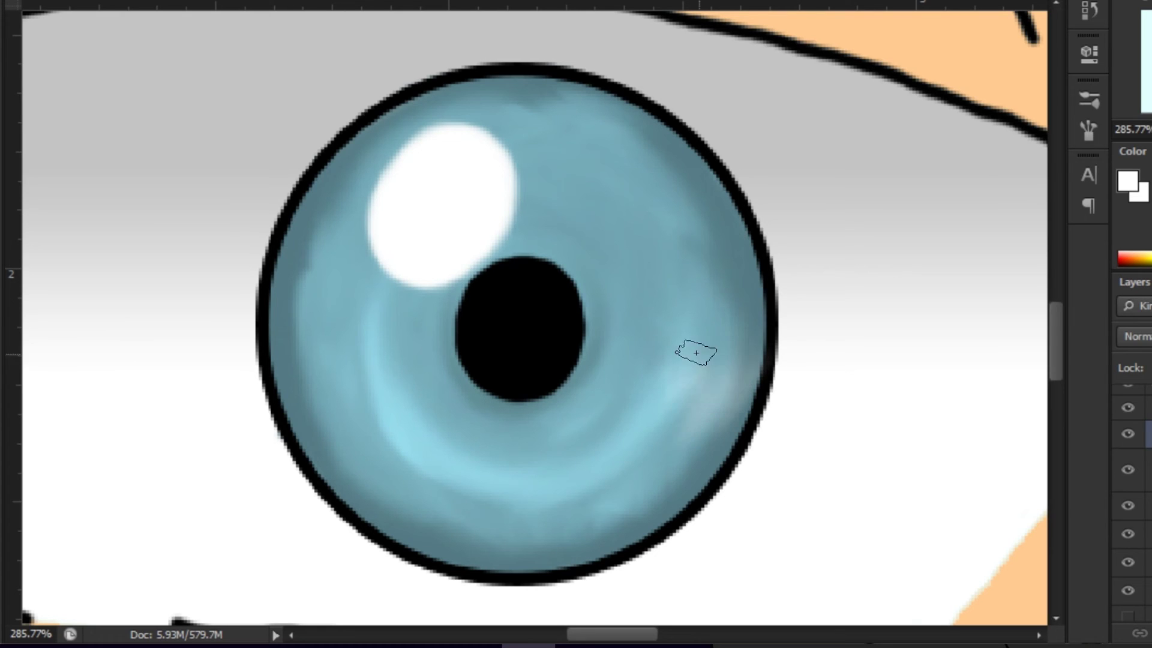
Step: Hide everything except the finished iris and its highlight, and save the document as 13_ in Photoshop format
left_click(1128, 434)
left_click(1128, 407)
scroll(532, 326, "down", 6, "alt")
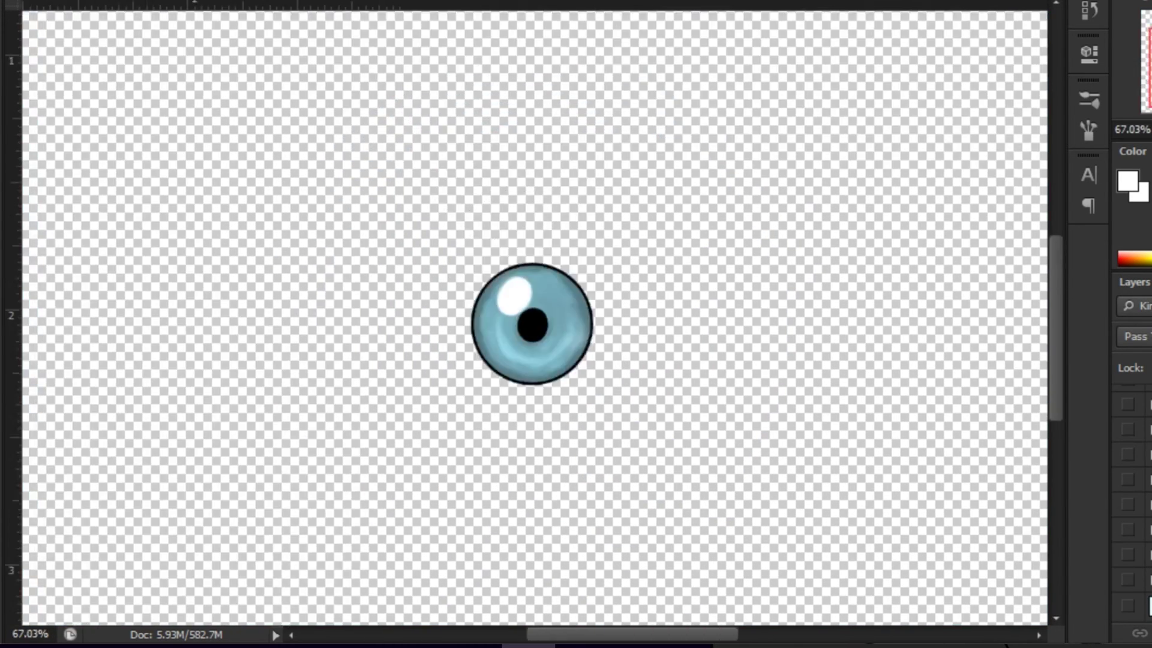
key("ctrl+shift+s")
type("13")
key("Return")
key("Return")
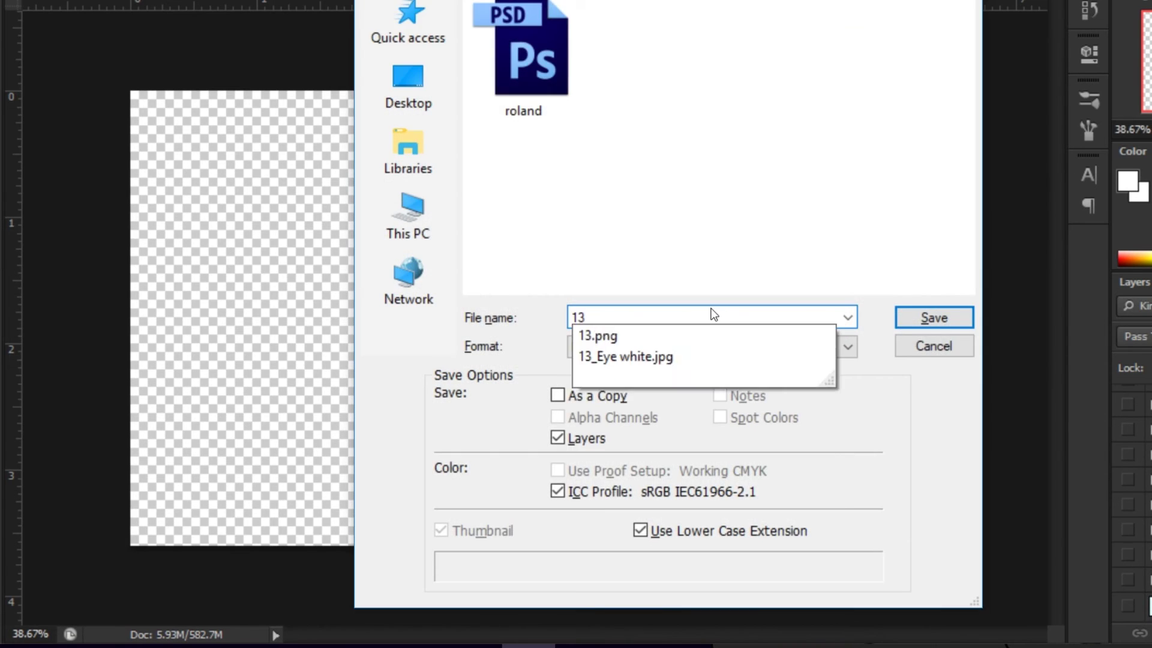
key("Return")
Step: Save a PNG copy of the isolated iris under a file name starting with 13
key("alt+f")
left_click(358, 80)
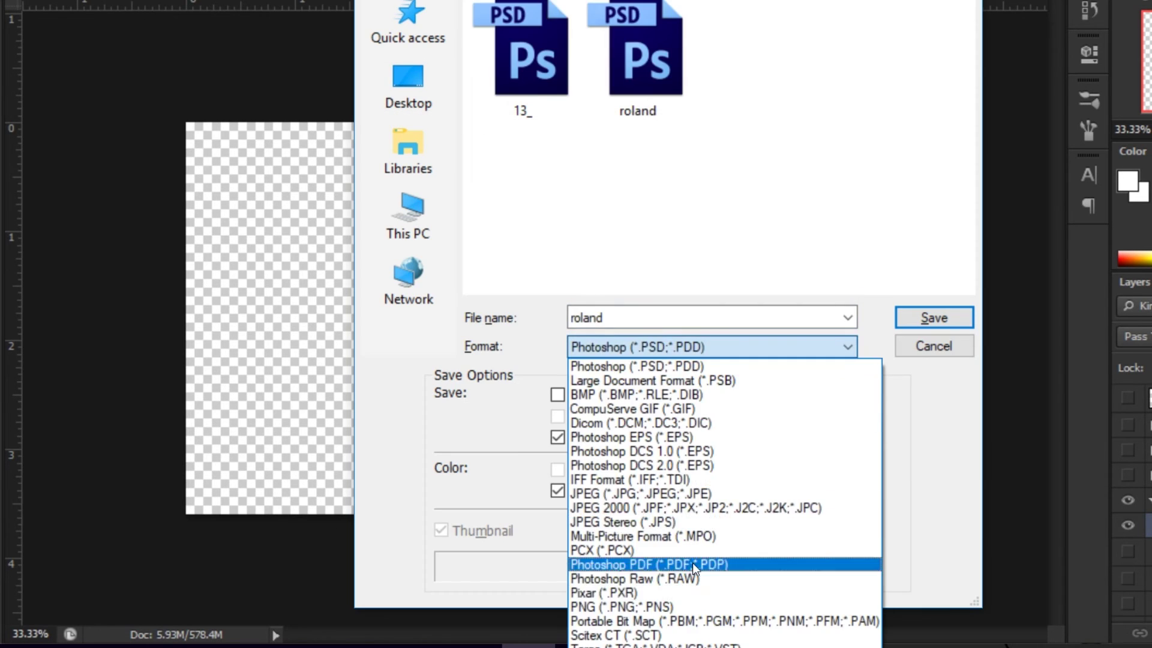
type("13")
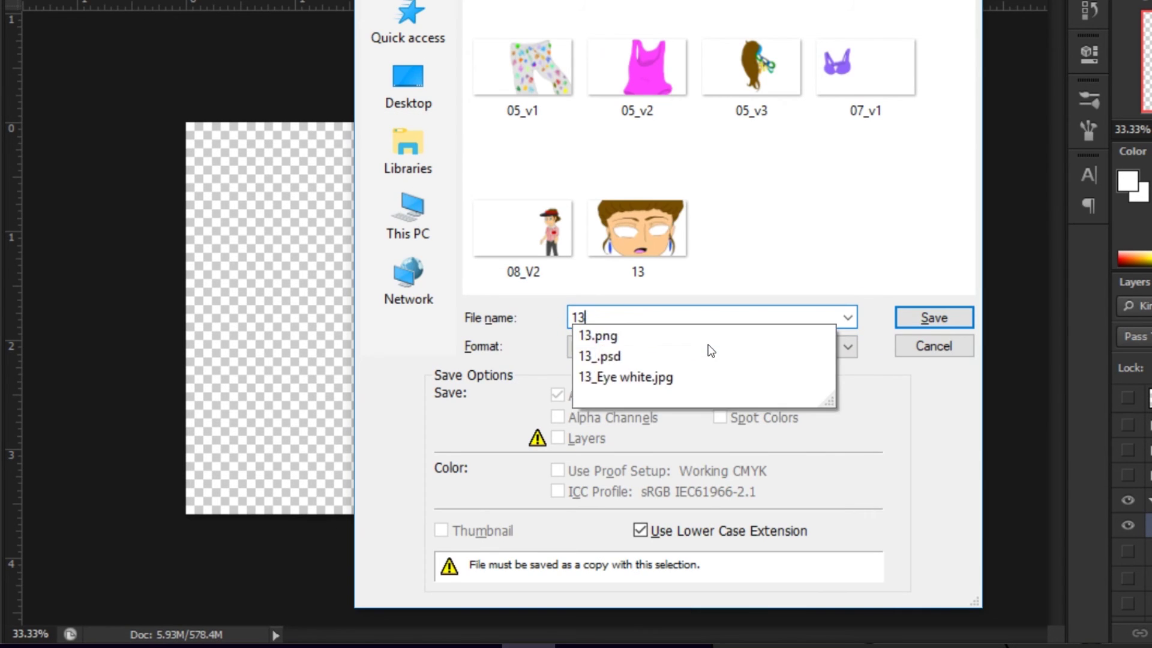
key("Return")
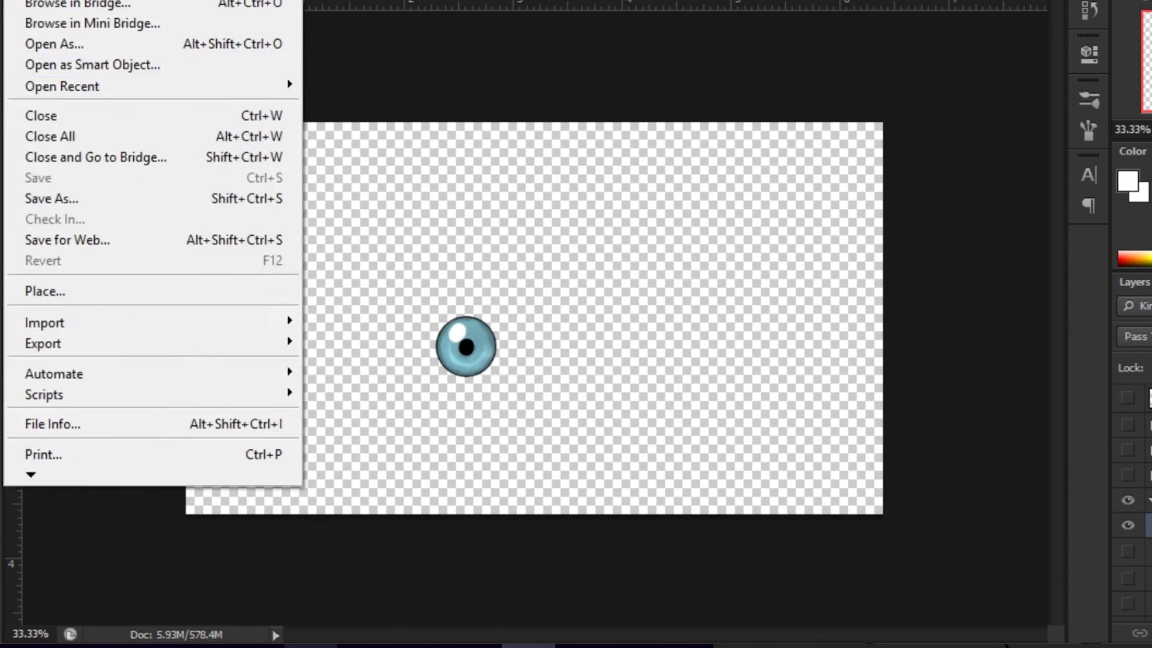
Step: Switch to File Explorer, browse through ART and animations into the project folder, and look through its files
key("super+e")
double_click(764, 443)
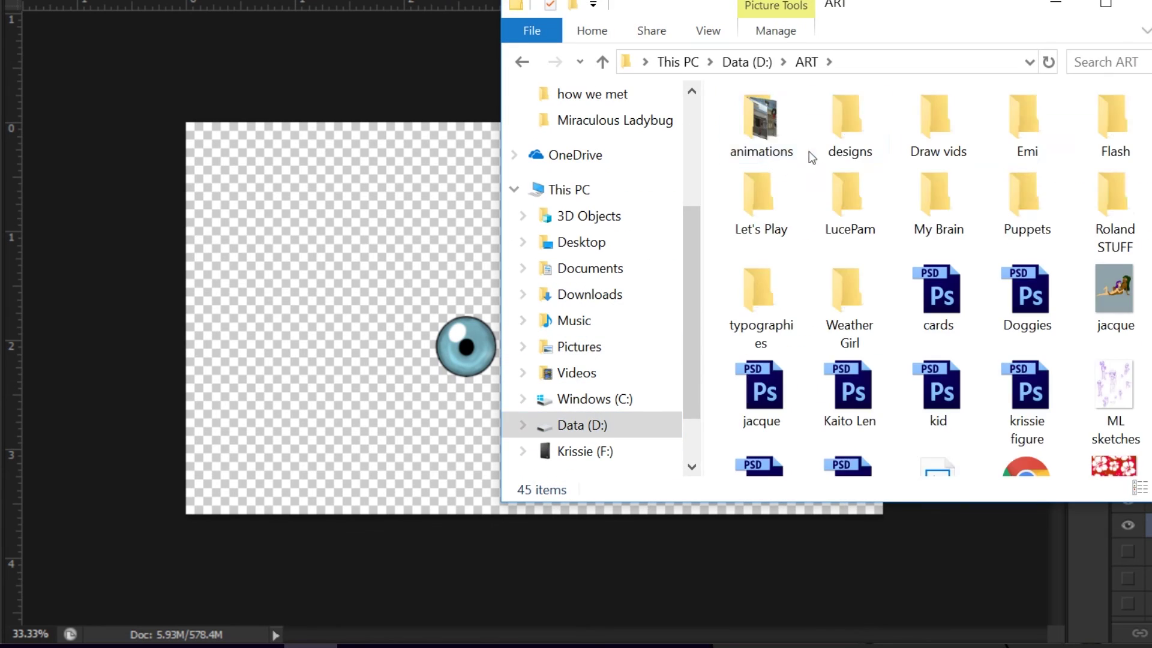
double_click(762, 118)
double_click(919, 133)
left_click(924, 422)
key("Up")
key("Up")
key("Up")
Step: Hide the face close-up layers so only the plain green background shows, and bring up the Save As format choices for it
left_click(1128, 545)
left_click(1127, 574)
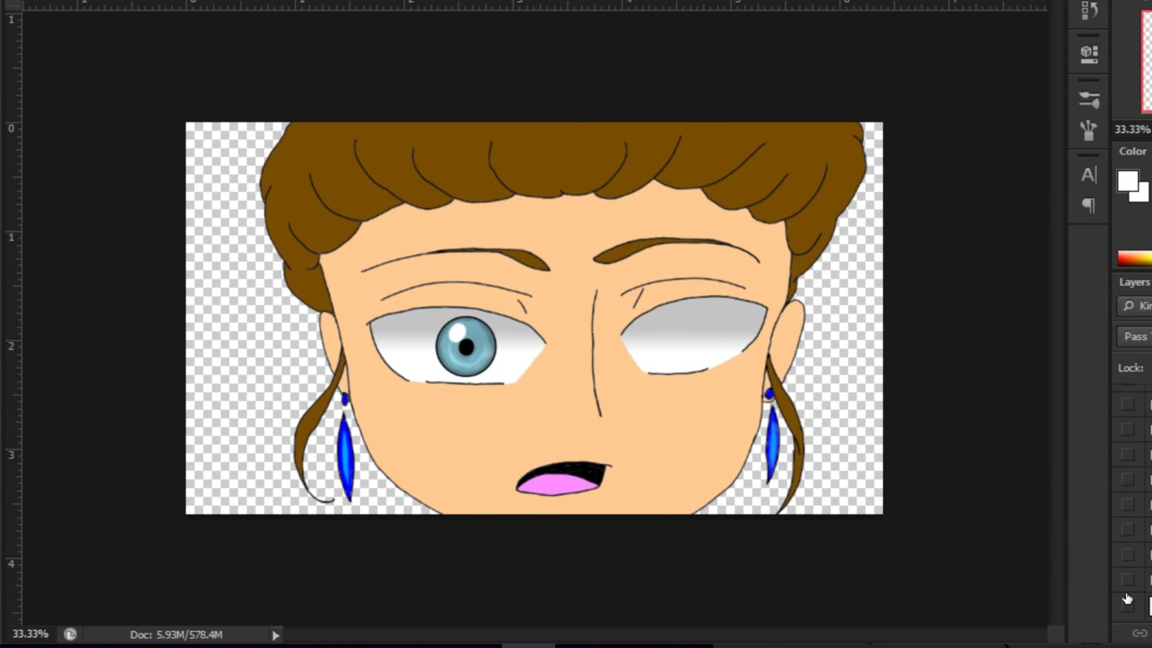
left_click(1127, 440)
left_click(1128, 465)
key("ctrl+shift+s")
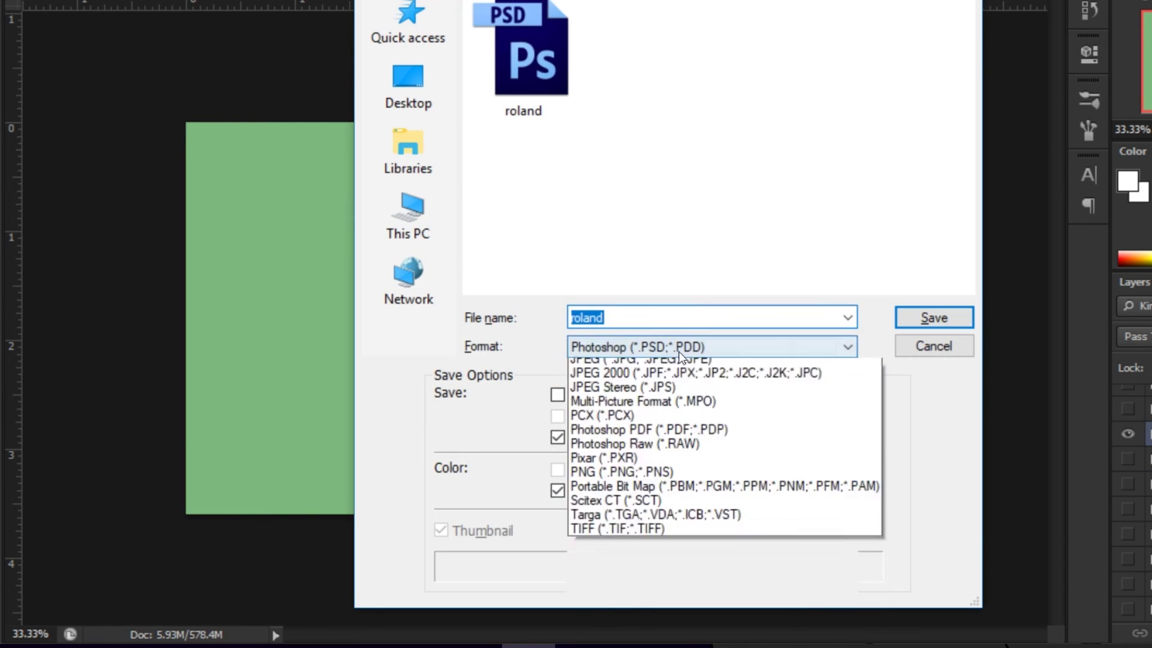
key("Escape")
Step: Isolate the dark sleeve with the orange birds from the surrounding characters and put a gray stone-textured background behind it
left_click(1141, 553)
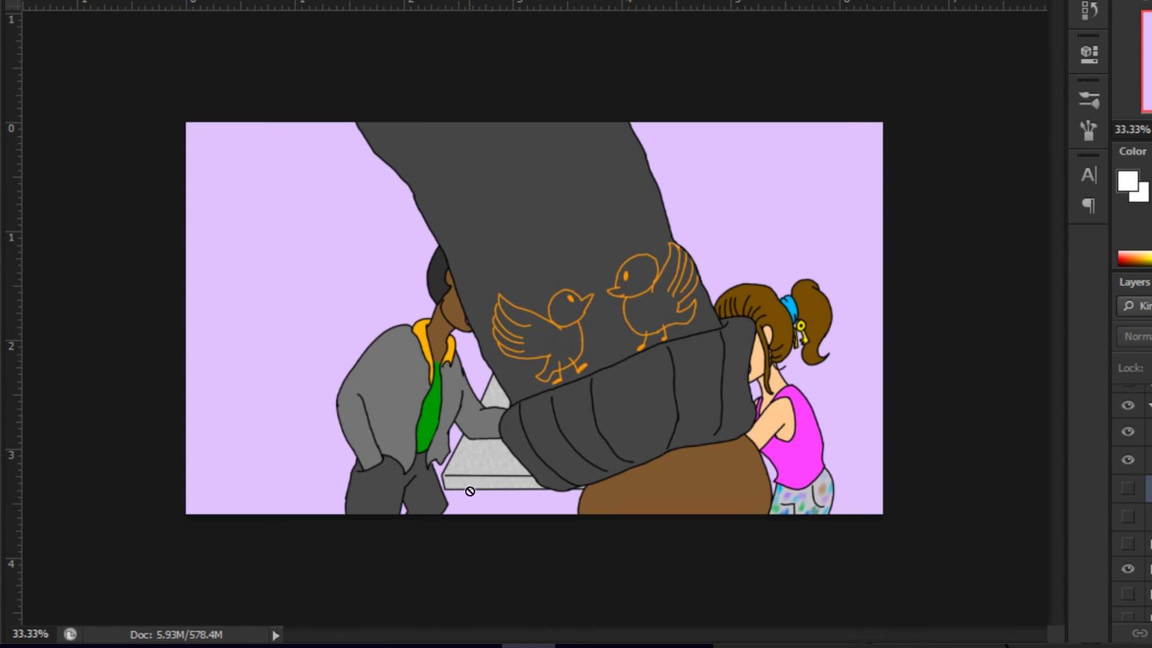
left_click(1127, 481)
left_click(1128, 486)
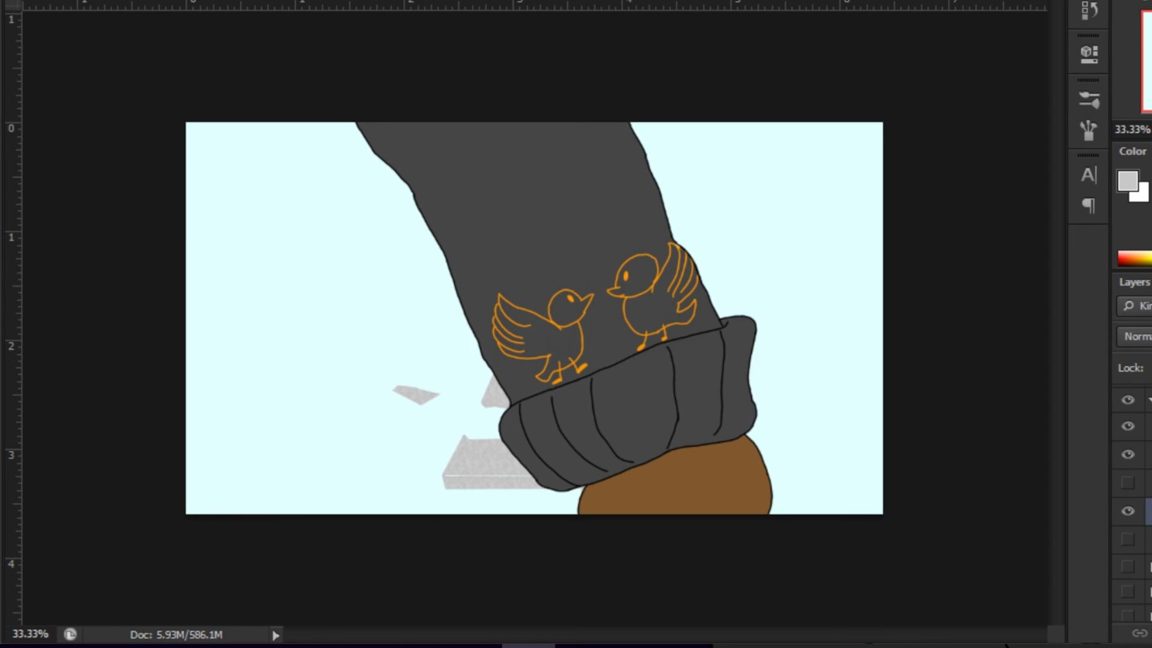
left_click(2, 212)
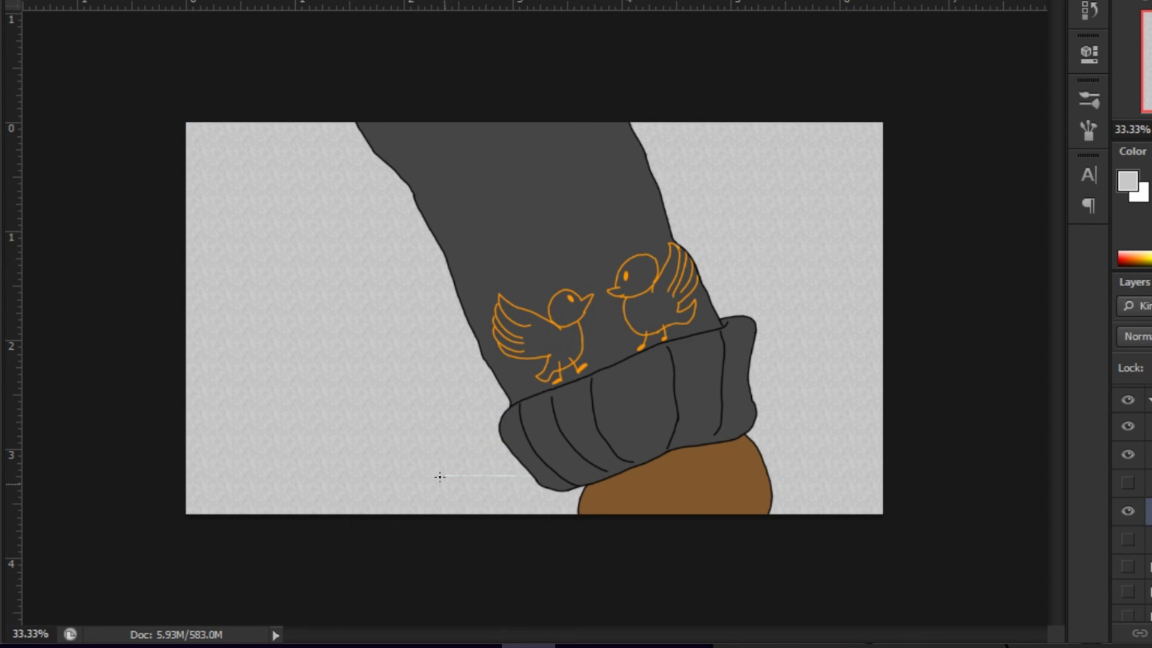
Step: Save the sleeve close-up under the file name 14
key("ctrl+shift+s")
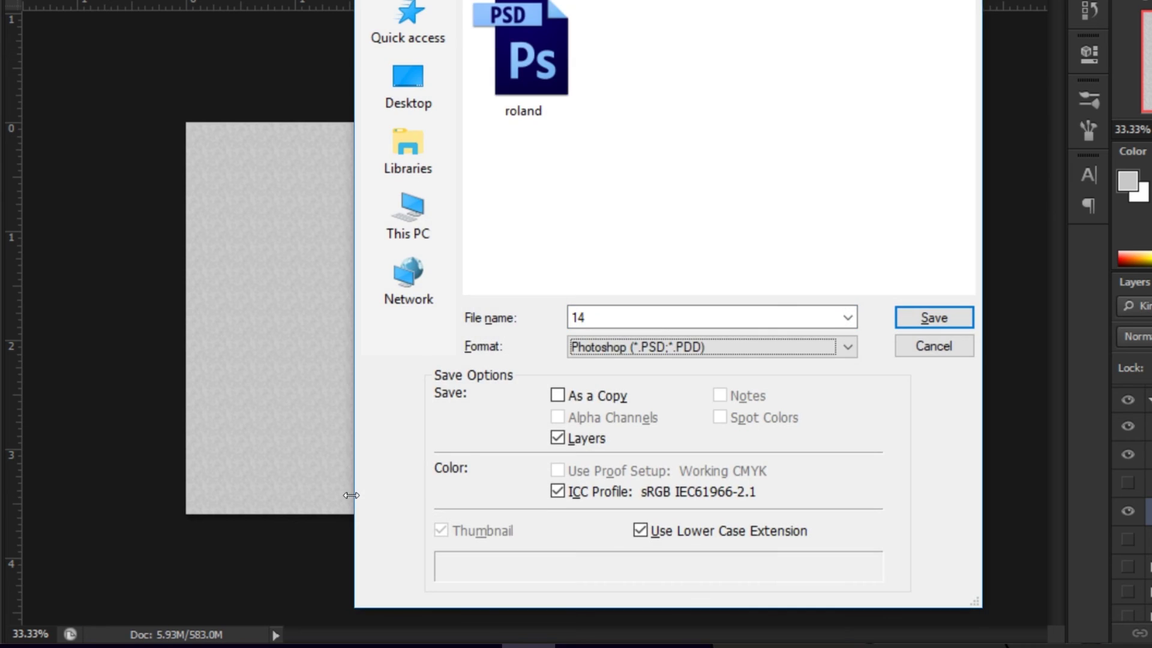
key("Return")
key("Return")
Step: Show only the scene of the shrugging woman in the blue top and save it as a JPEG at quality 12, Maximum
left_click(1127, 474)
scroll(558, 318, "up", 5)
scroll(558, 318, "down", 4)
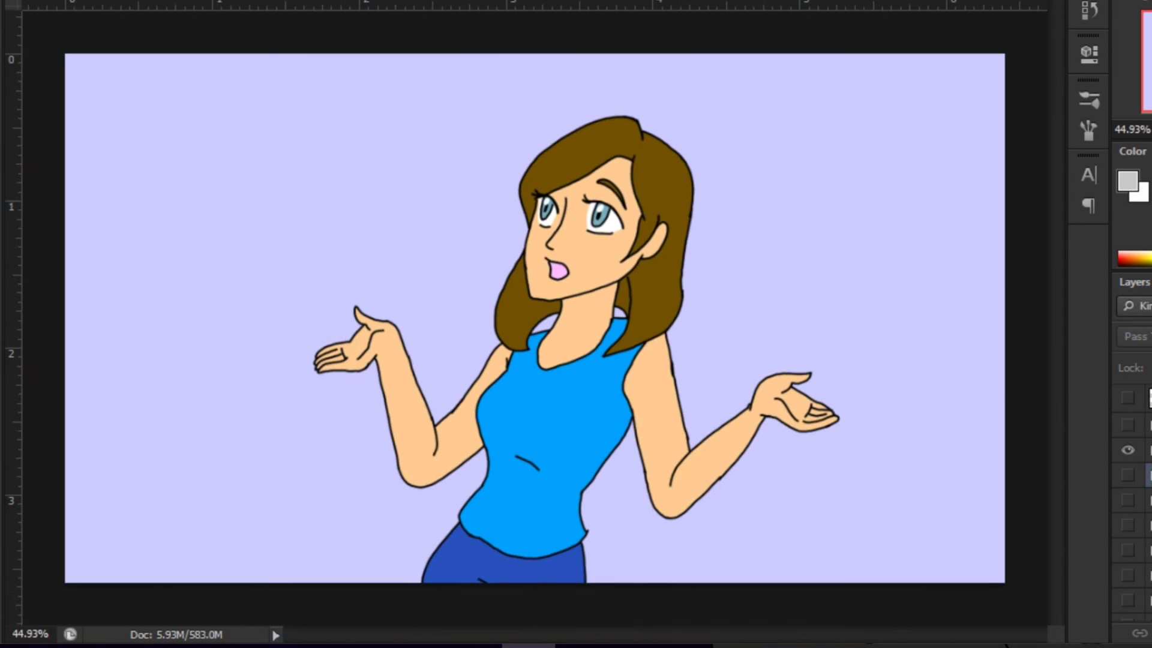
key("ctrl+shift+s")
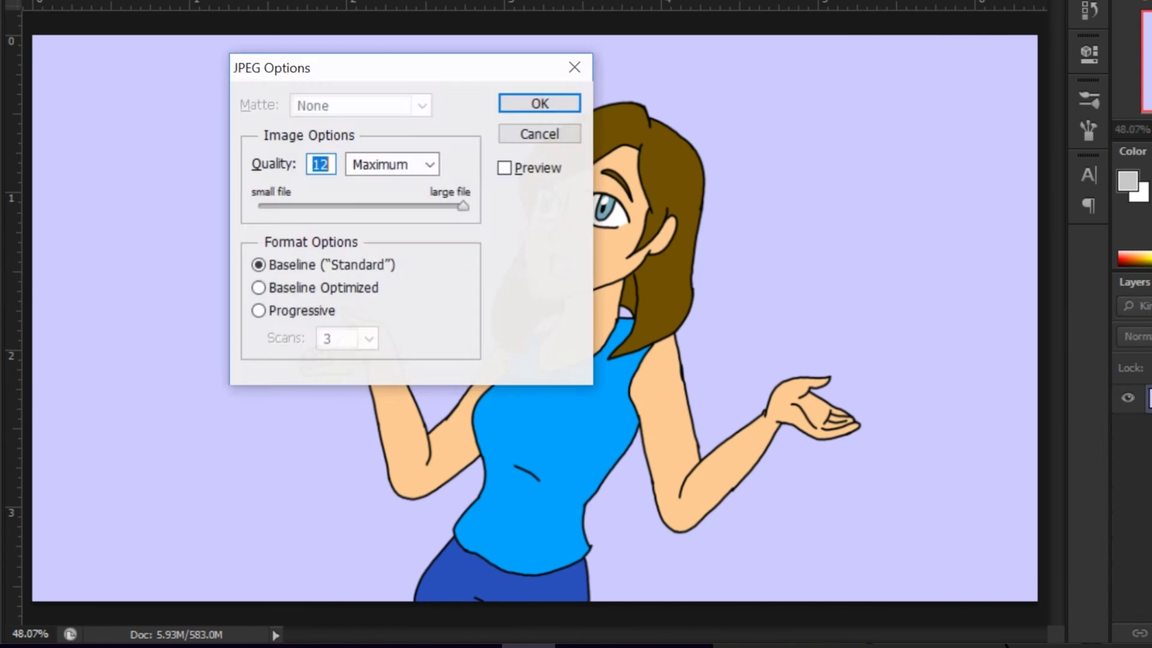
key("Return")
Step: Show only the Art History classroom scene and save it under the file name 15
left_click(1128, 424)
left_click(1147, 485)
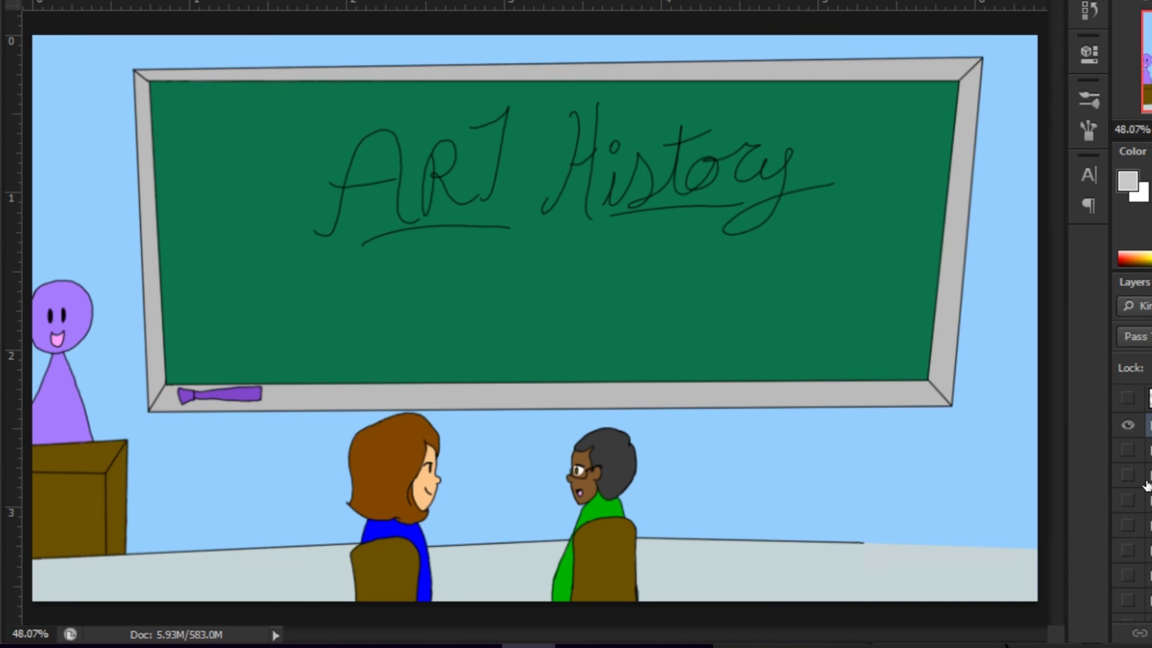
key("ctrl+shift+s")
type("15")
key("Return")
key("Return")
Step: Hide the classroom scene and open the SUBSCRIBE end card document from the animations folder
left_click(1128, 425)
left_click(9, 0)
left_click(36, 0)
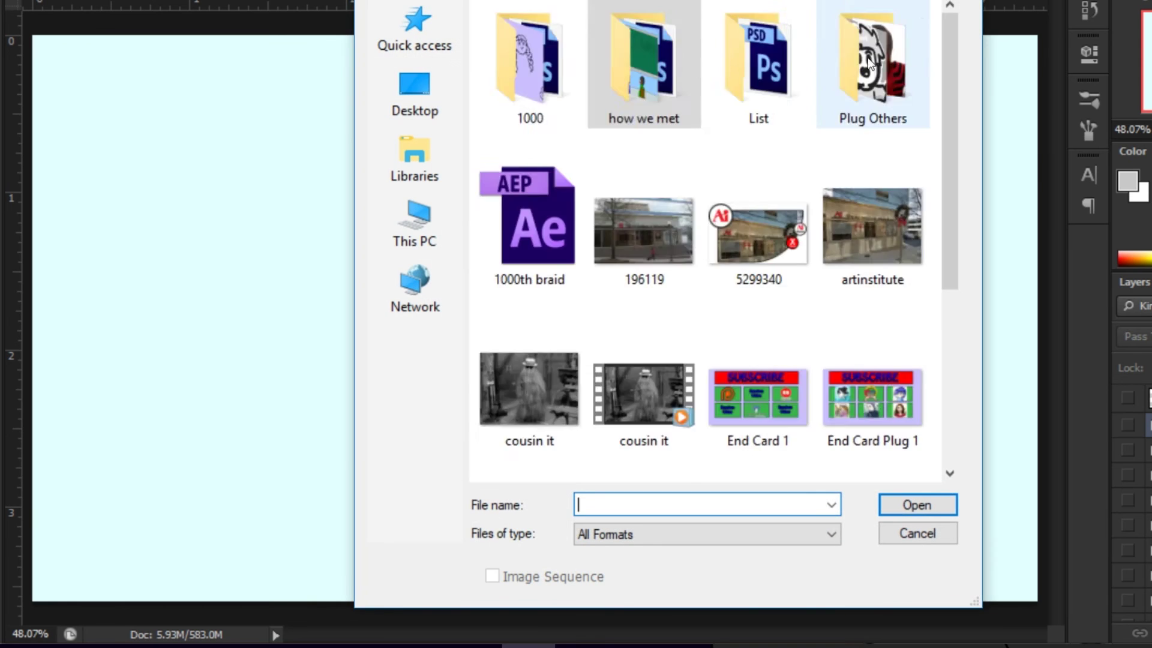
scroll(936, 385, "down", 5)
double_click(528, 234)
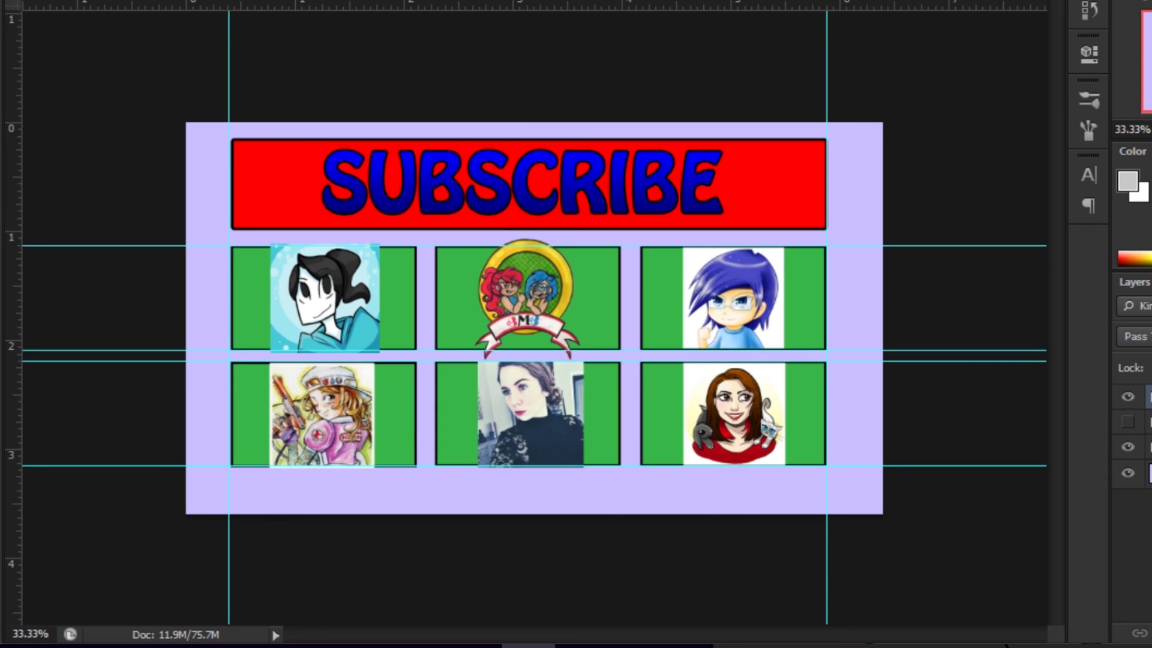
Step: Clear the end card's guides, hide the six channel pictures, and expand the layer group of the green boxes
left_click(378, 0)
left_click(386, 385)
left_click(1128, 396)
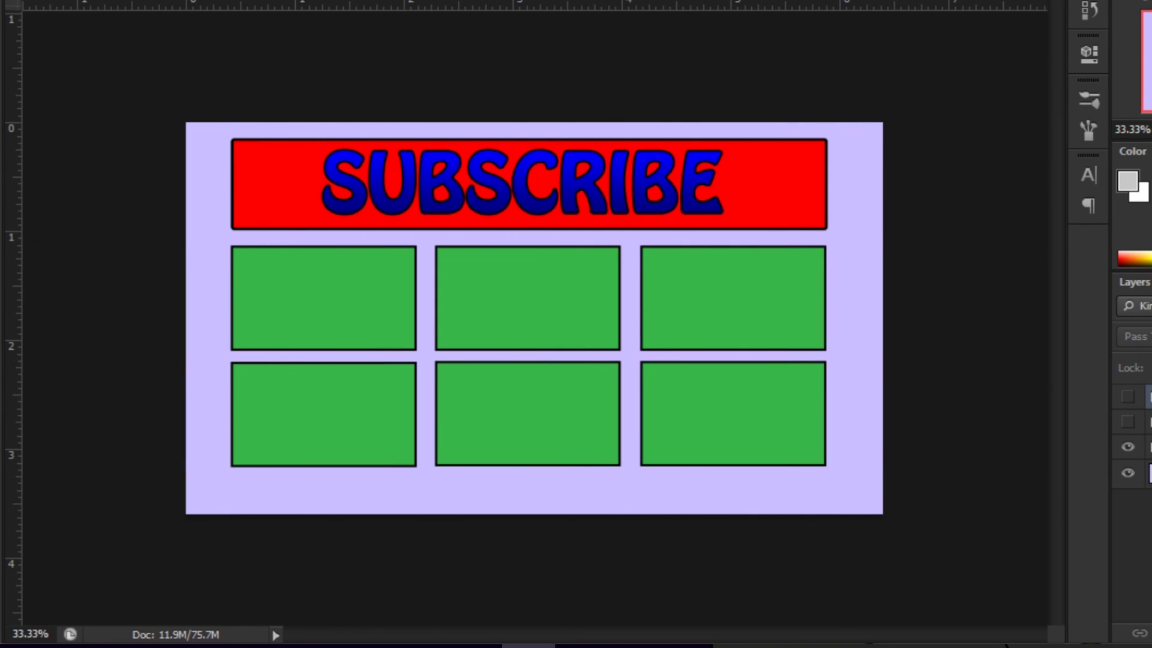
left_click(1149, 447)
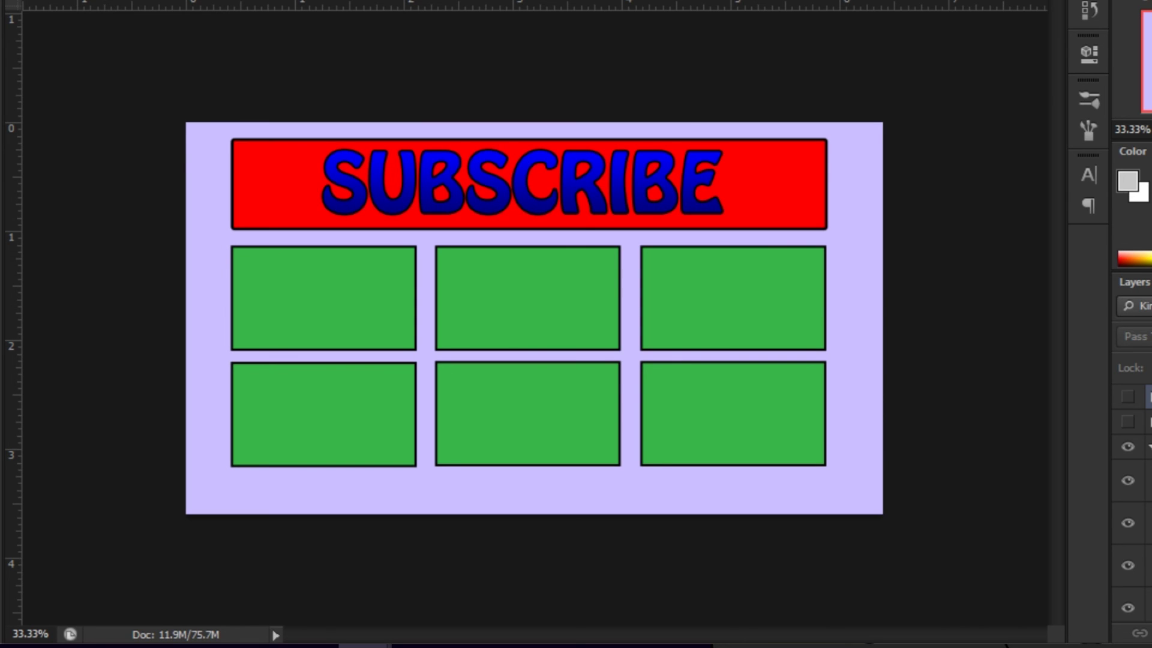
Step: Place a horizontal guide across the lower part of the red SUBSCRIBE banner
key("ctrl+0")
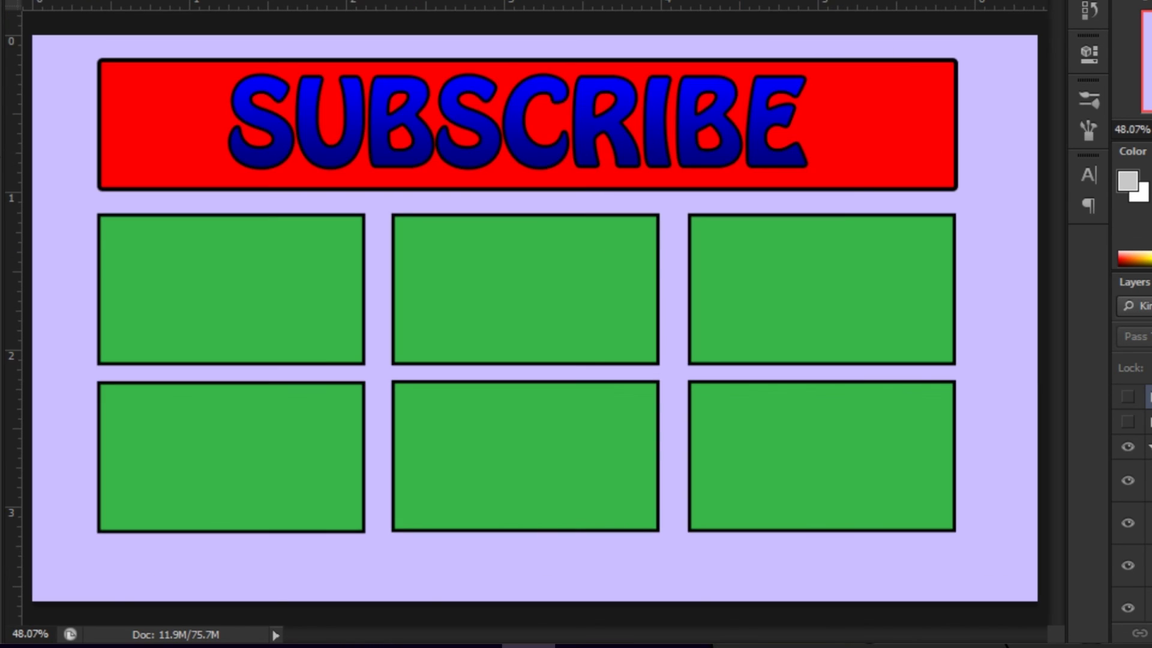
left_click_drag(680, 13, 694, 172)
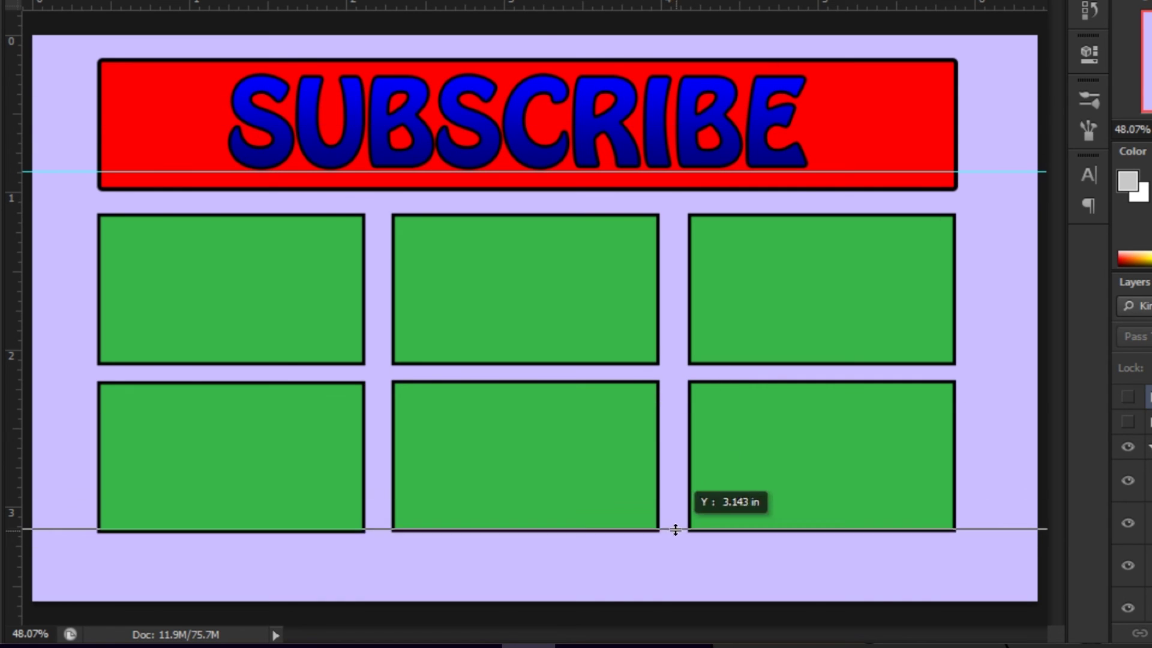